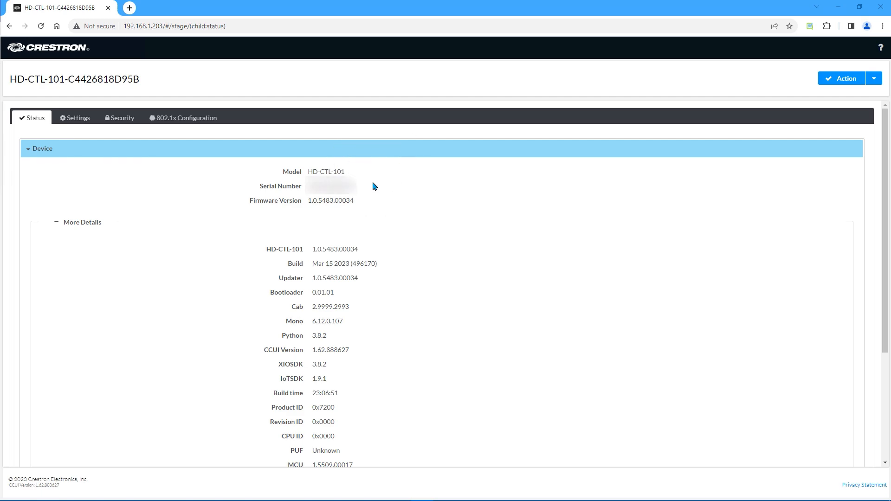
Expand the Occupancy Sensor section on the Status tab
click(374, 182)
click(372, 199)
click(82, 229)
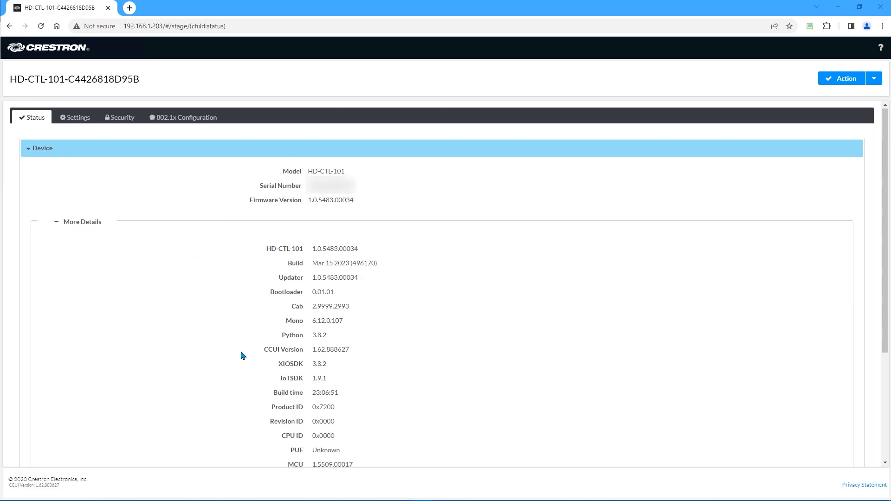
scroll(242, 356, down, 3)
scroll(242, 355, down, 1)
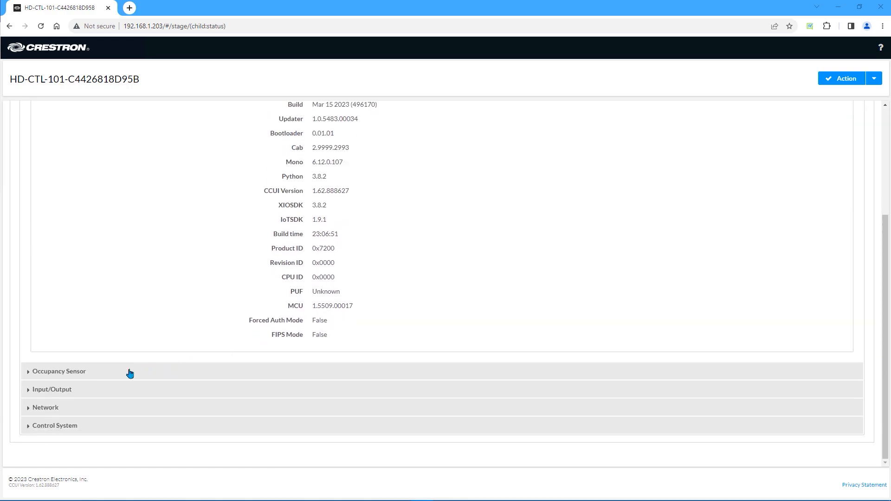
click(47, 377)
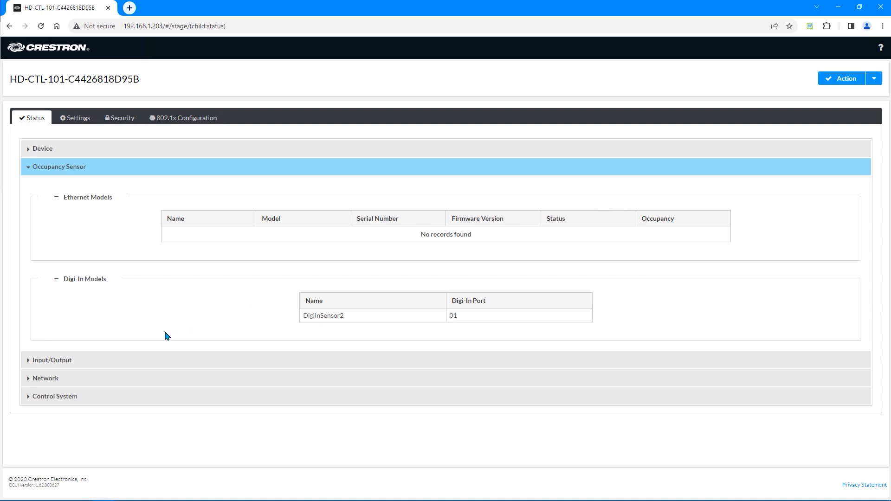
Expand Input/Output and review the HDMI 1 input and output rows synced at 3840x2160@60
click(65, 366)
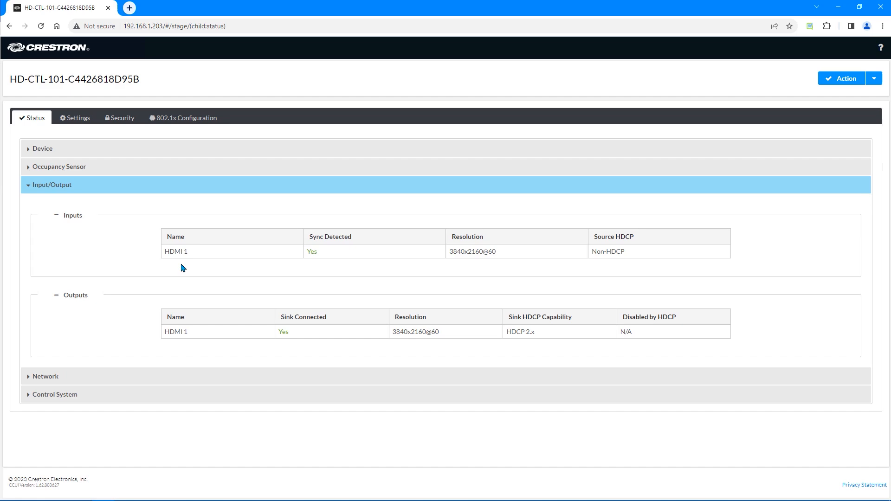
click(313, 258)
click(482, 257)
click(79, 305)
click(279, 340)
click(439, 341)
click(552, 337)
Expand the Network and Control System status sections to see hostname, DNS and DHCP details
click(39, 376)
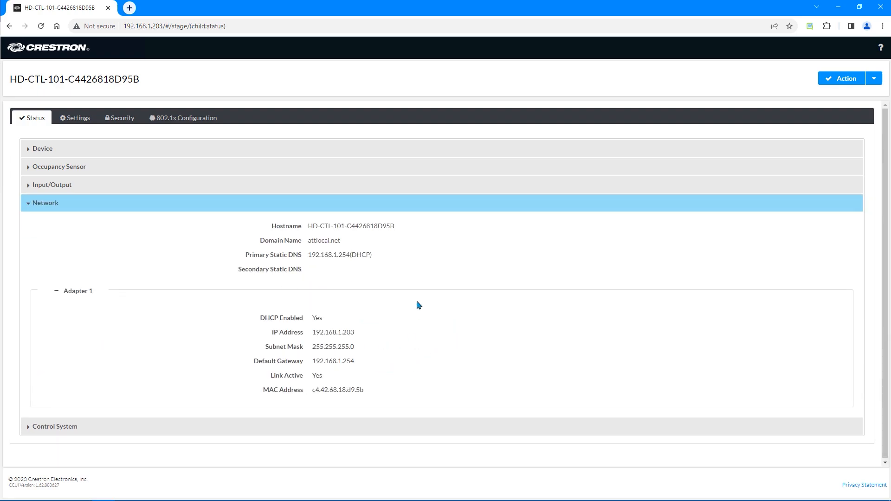
click(67, 426)
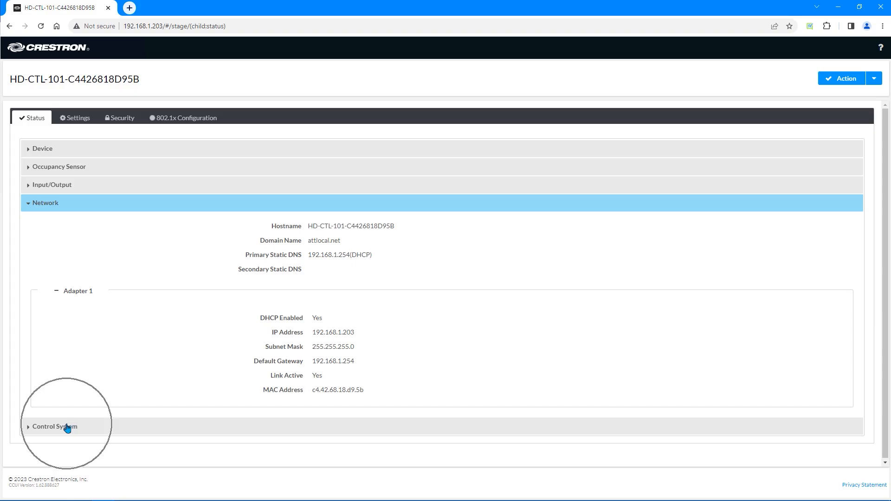
click(67, 427)
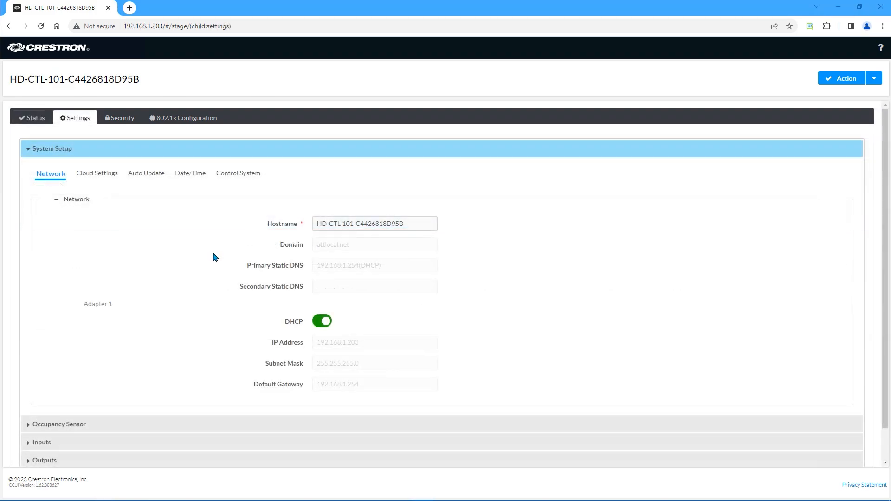
Go to the Settings tab's System Setup network configuration for the adapter
click(85, 126)
click(60, 183)
click(108, 184)
click(415, 227)
Turn DHCP off for the adapter, then turn it back on
click(324, 325)
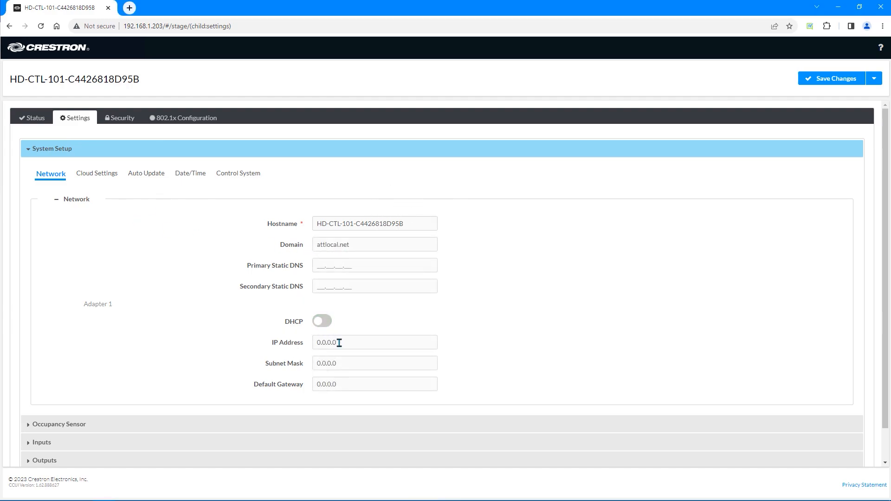
click(340, 343)
click(346, 384)
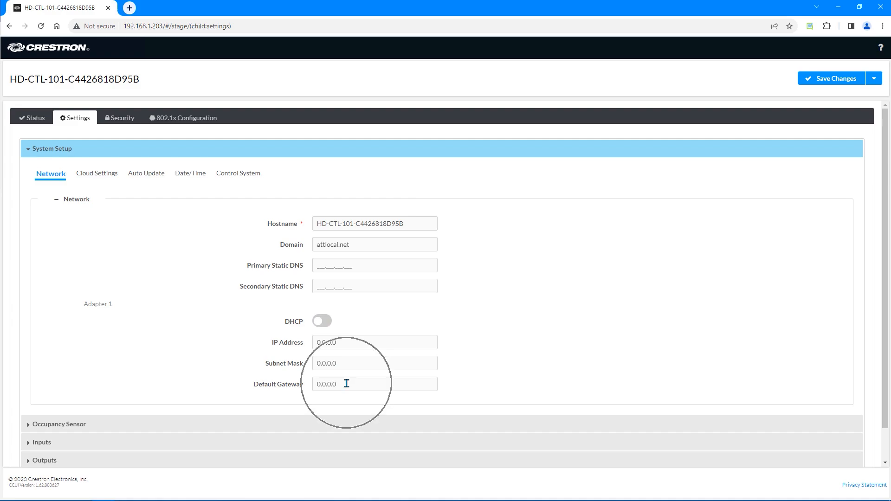
click(322, 322)
Review the Cloud Settings, Auto Update, Date/Time and Control System sub-tabs, finding an empty IP table
click(95, 177)
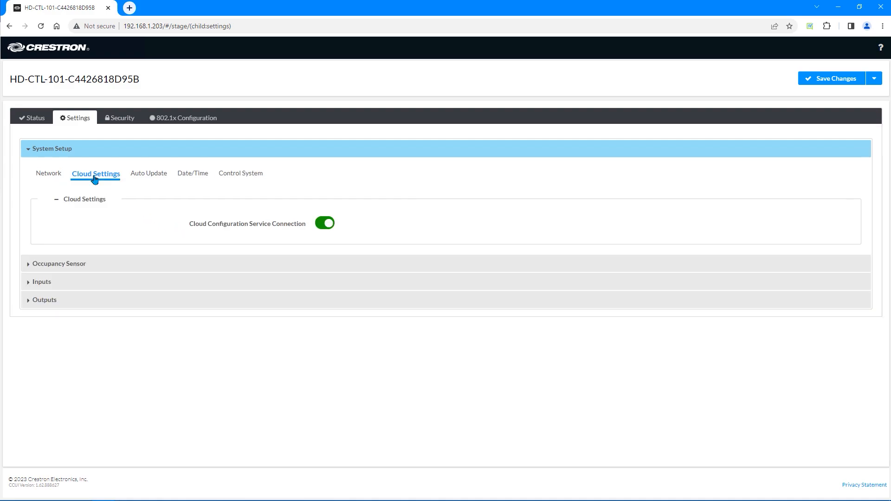
click(252, 232)
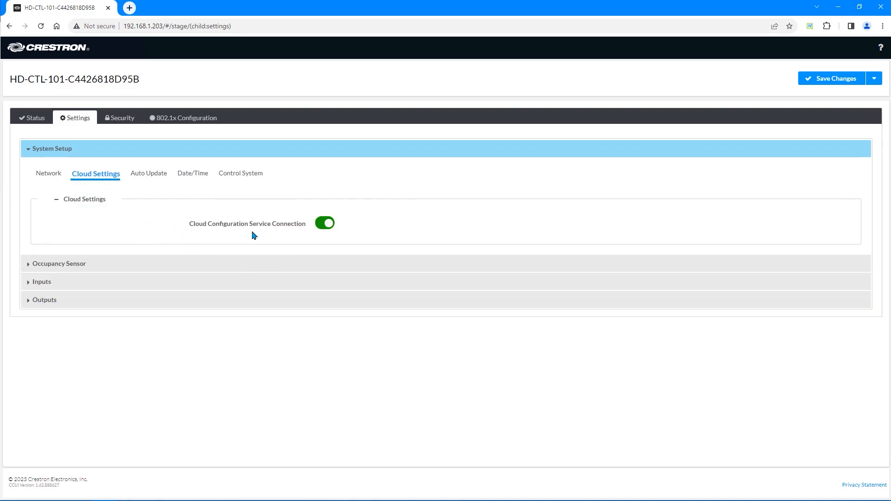
click(149, 176)
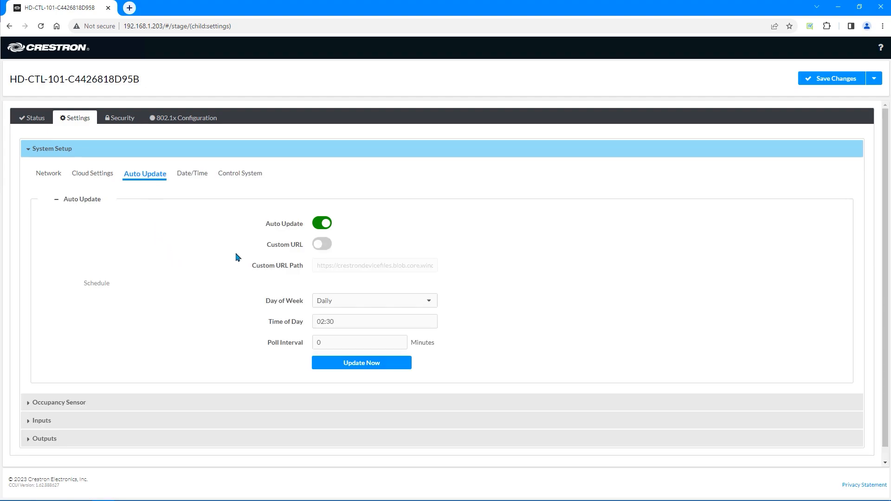
click(200, 174)
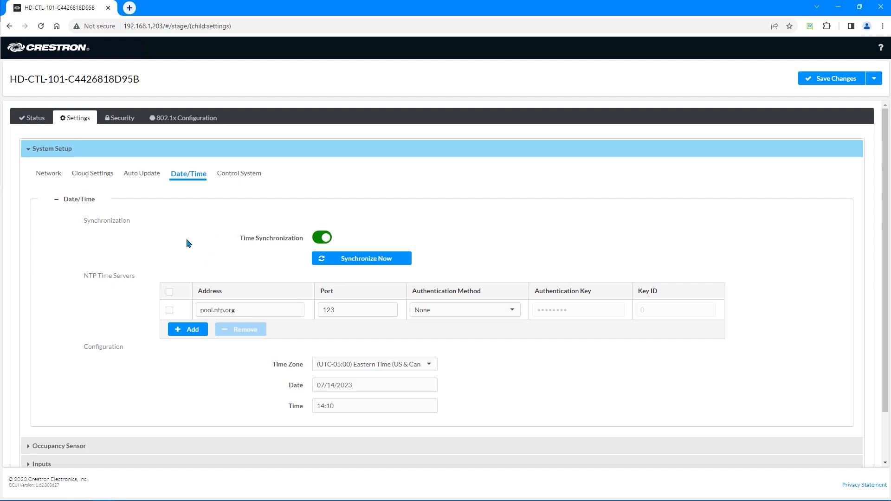
click(253, 175)
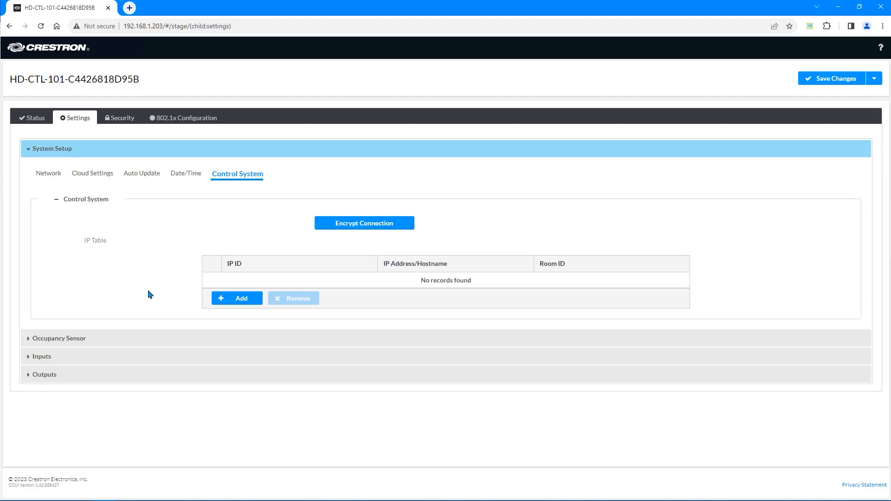
Add an IP table entry with IP ID B009 and hostname JJ-RMC3, then save
click(242, 300)
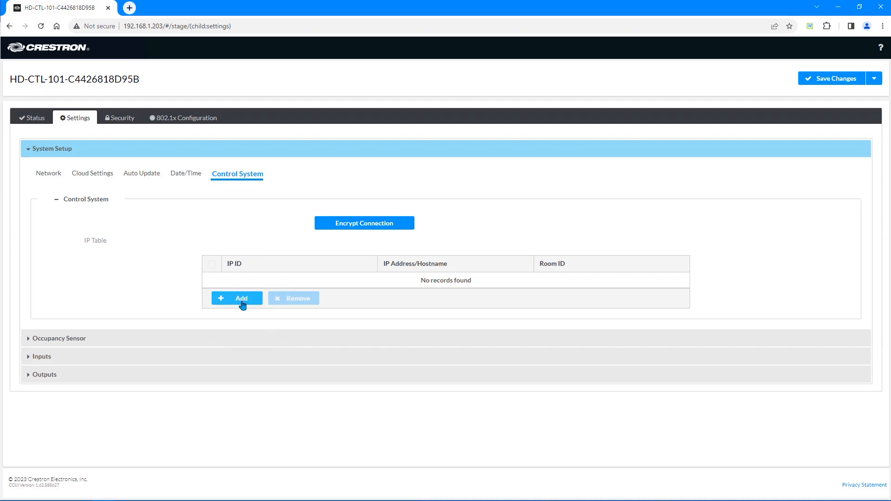
click(242, 300)
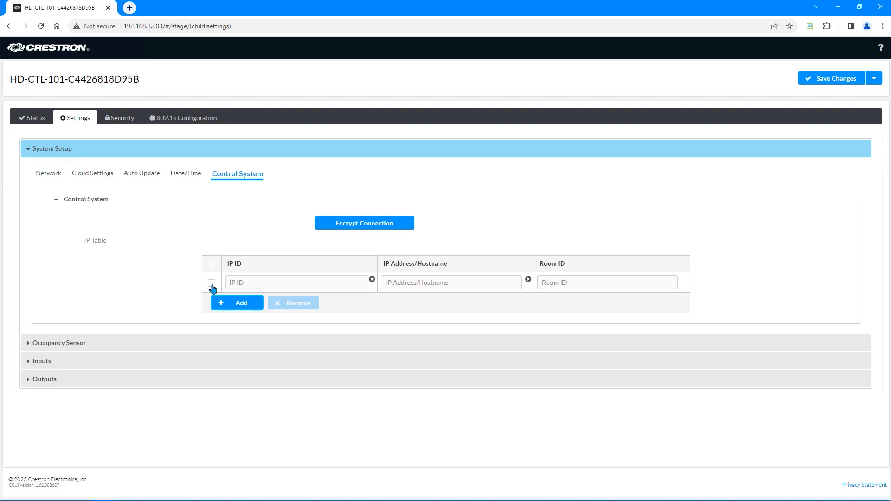
click(246, 283)
text(B009)
click(455, 285)
text(JJ-RMC3)
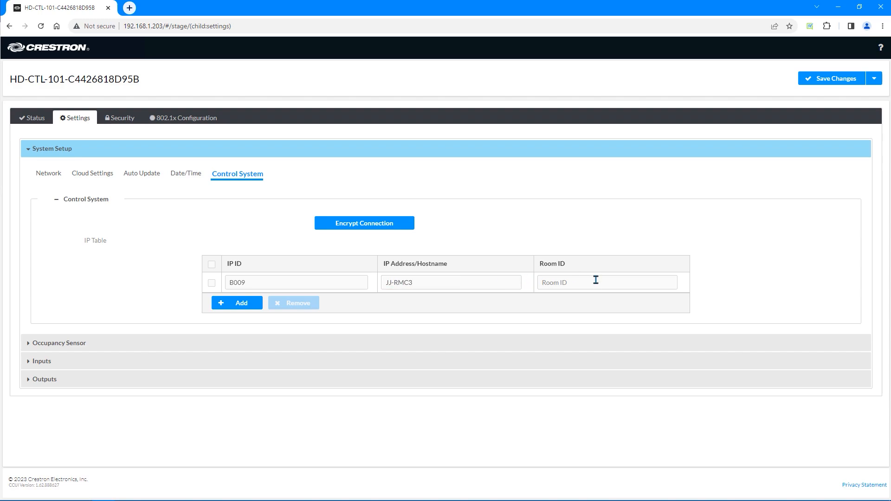
click(596, 280)
click(824, 78)
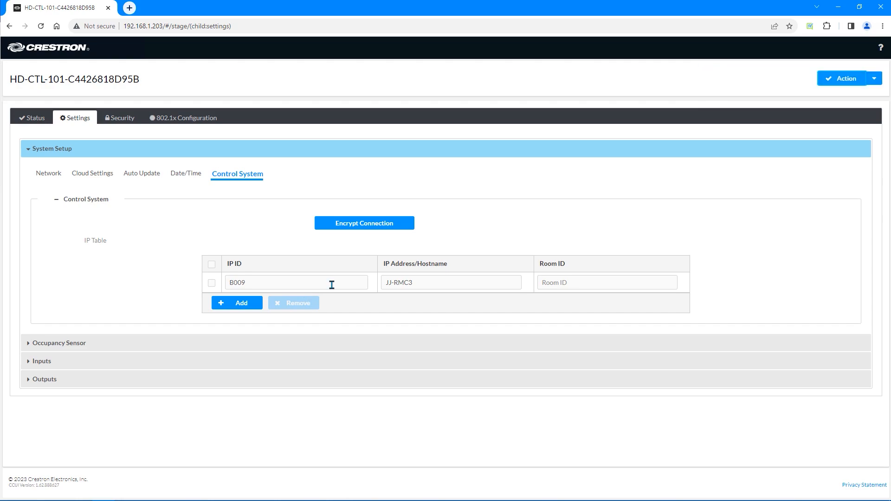
Add an Ethernet sensor 'Occupancy Sensor' at 192.168.62.14 with its login username and password, and save
click(61, 351)
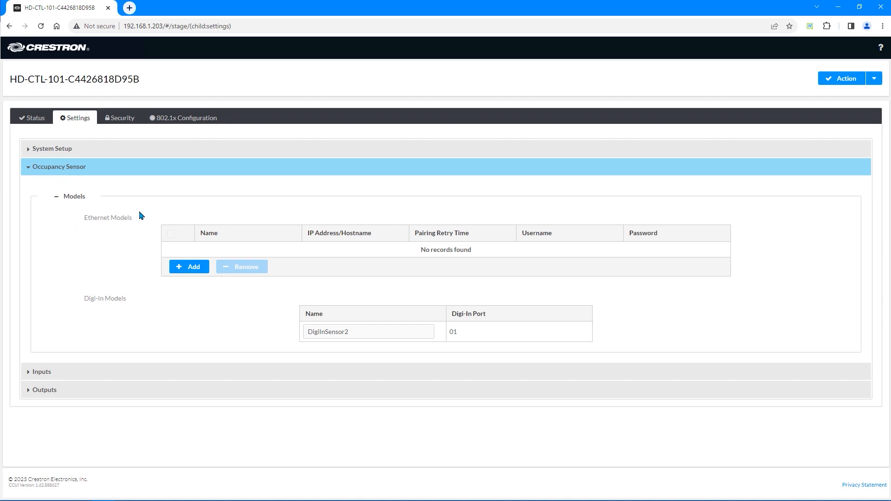
click(125, 226)
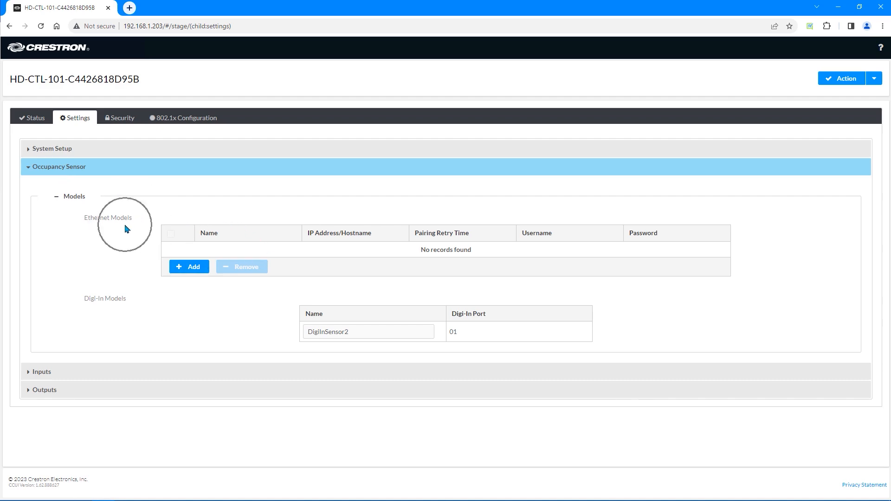
click(130, 312)
click(191, 268)
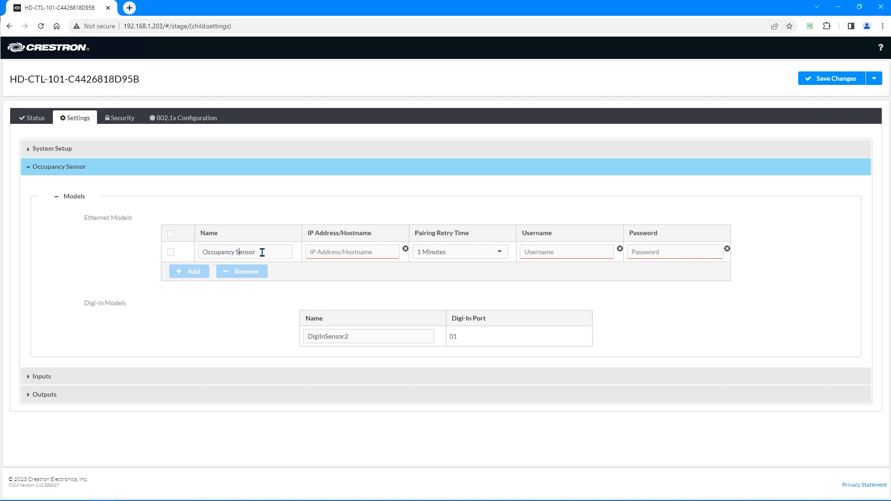
drag(263, 252, 204, 254)
click(358, 252)
text(192.168.62.14)
click(547, 251)
text(admin)
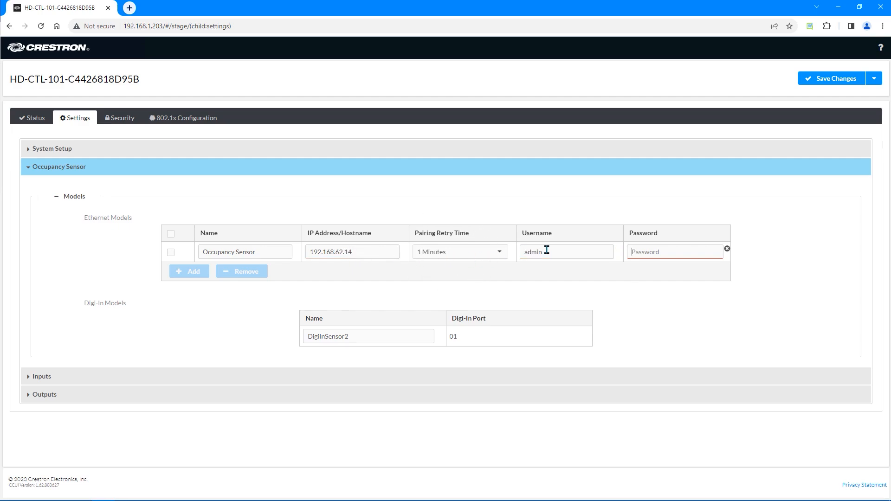
key(Tab)
text(a••••••••••••••••••••)
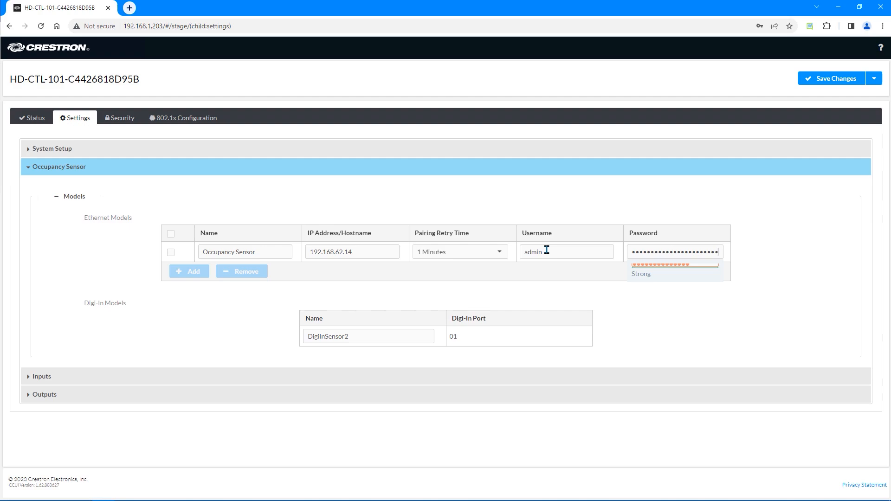
click(823, 80)
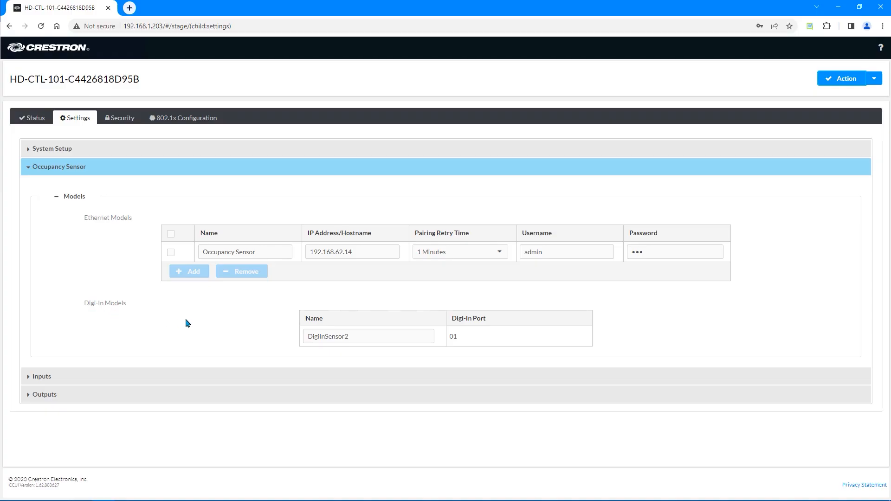
Select and deselect the DigiInSensor2 name without changing it
drag(357, 336, 303, 336)
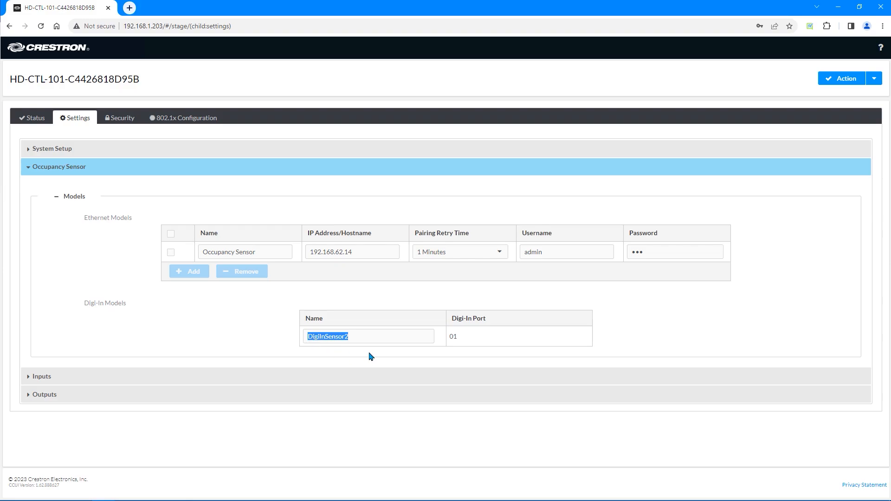
click(385, 339)
key(ctrl)
Expand Inputs and check the global EDID list, leaving it at 4K60 444 2CH Non-HDR
key(ctrl)
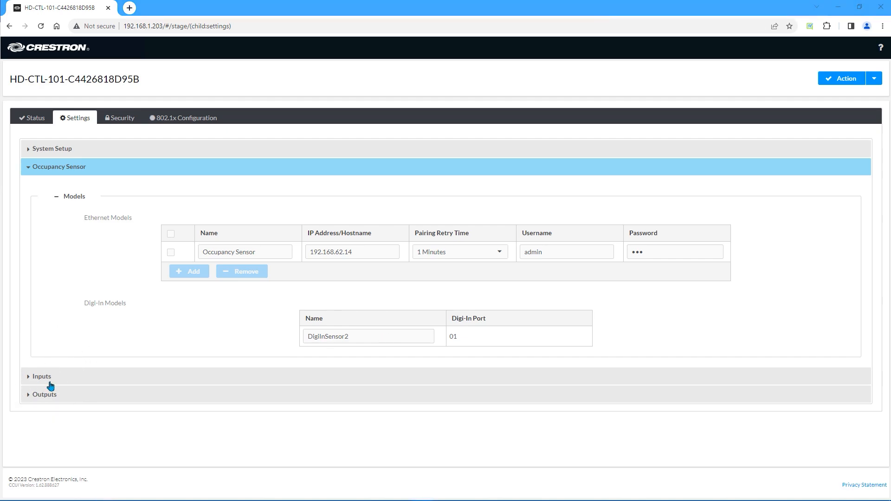
key(ctrl)
key(ctrl)
click(50, 384)
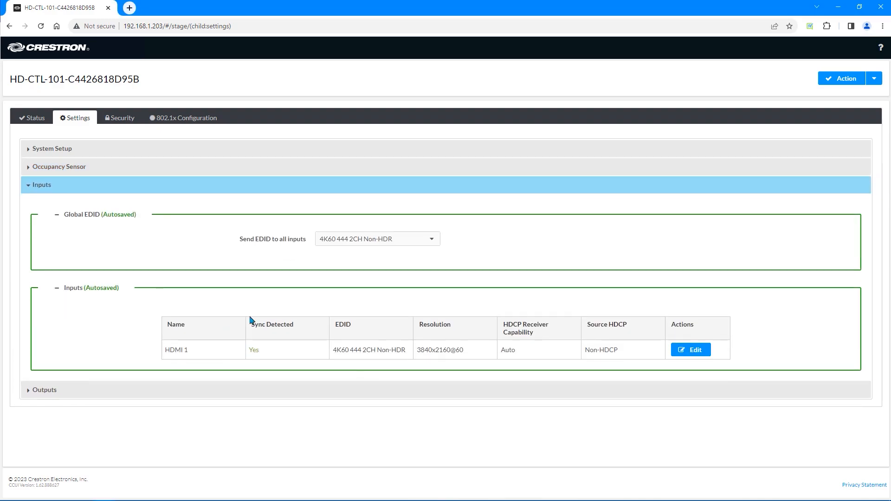
click(376, 243)
click(520, 237)
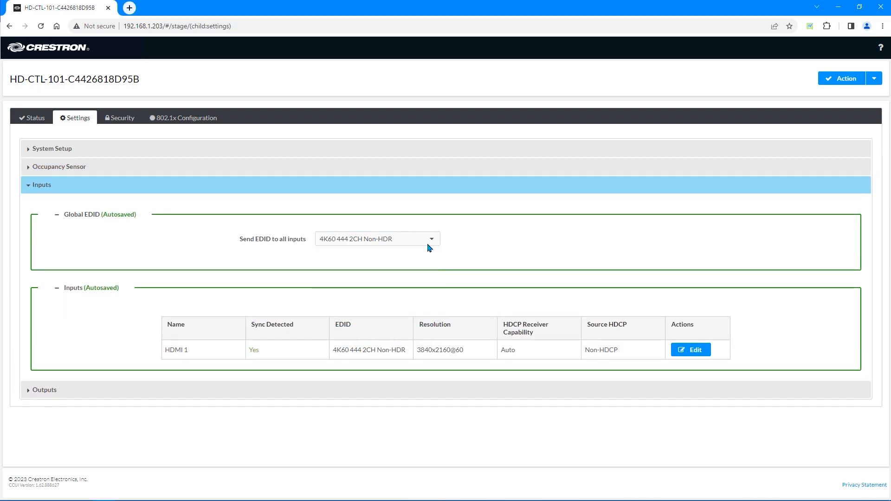
key(ctrl)
key(ctrl)
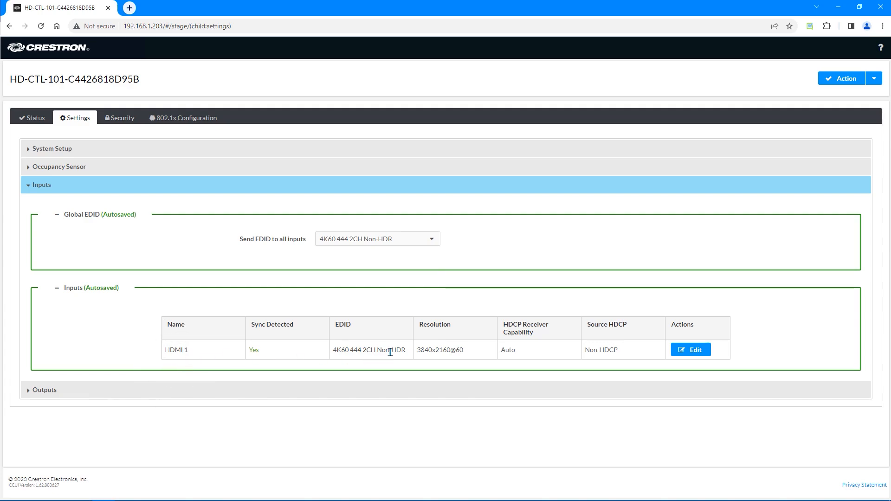
Edit input HDMI 1, keeping HDCP capability Auto and EDID 4K60 444 2CH Non-HDR
click(696, 351)
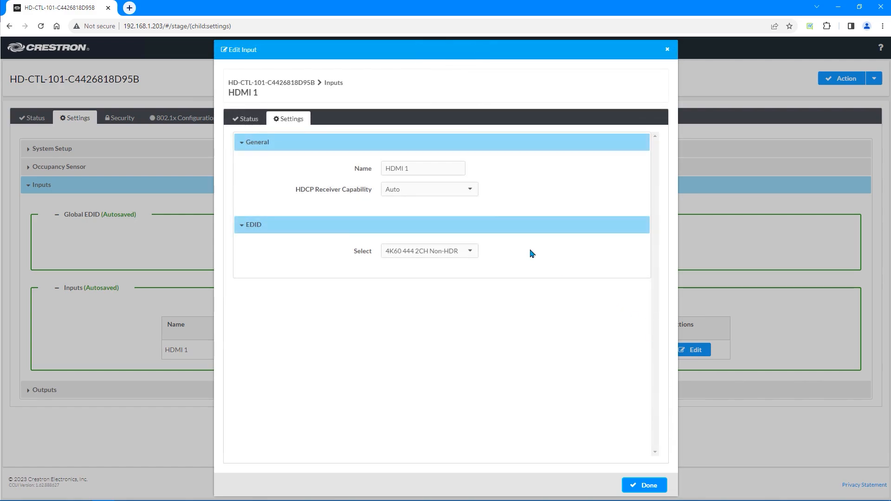
click(428, 169)
drag(385, 169, 355, 183)
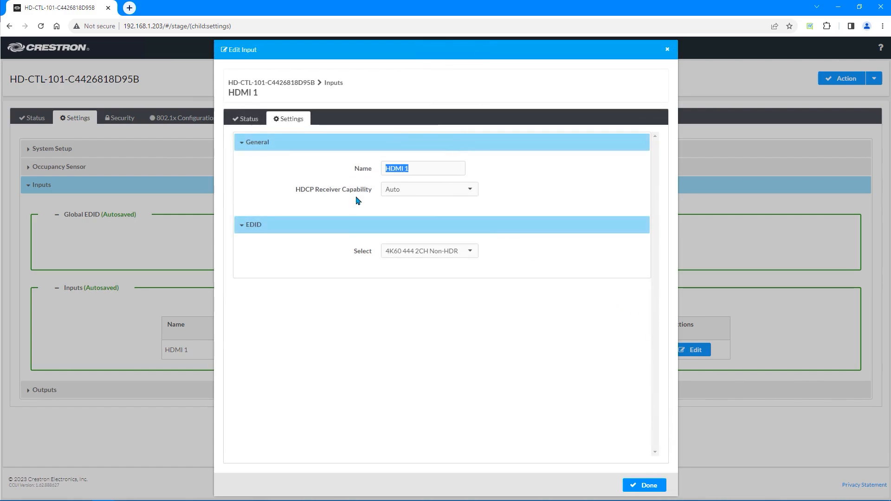
click(356, 199)
click(458, 197)
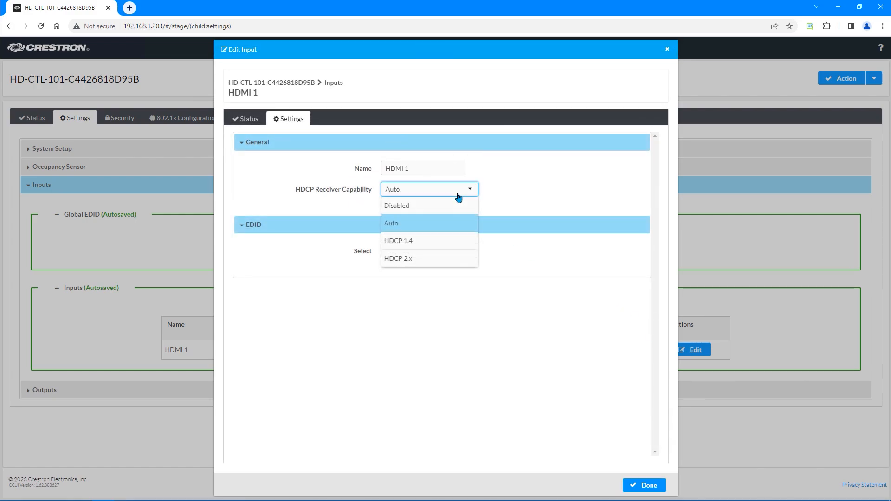
click(550, 195)
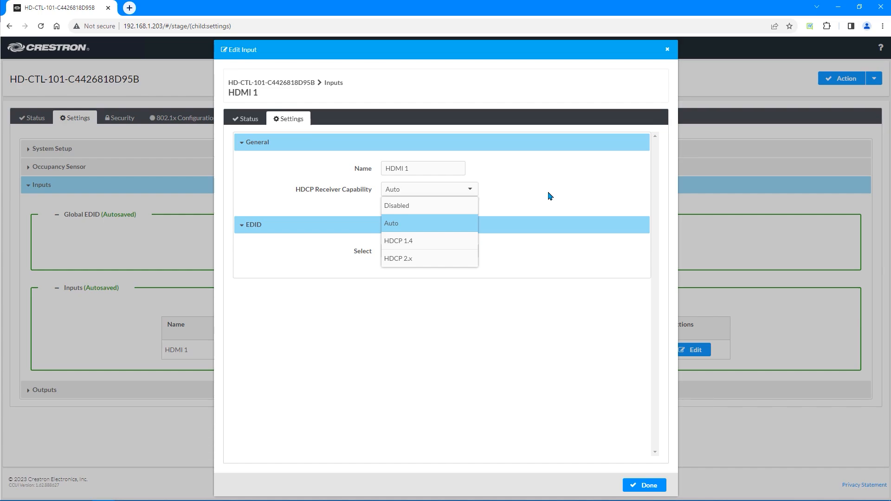
click(460, 253)
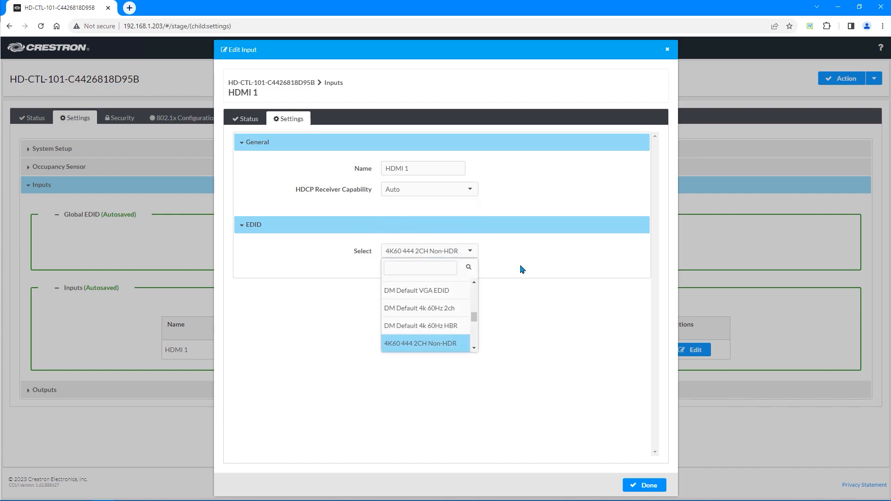
click(522, 278)
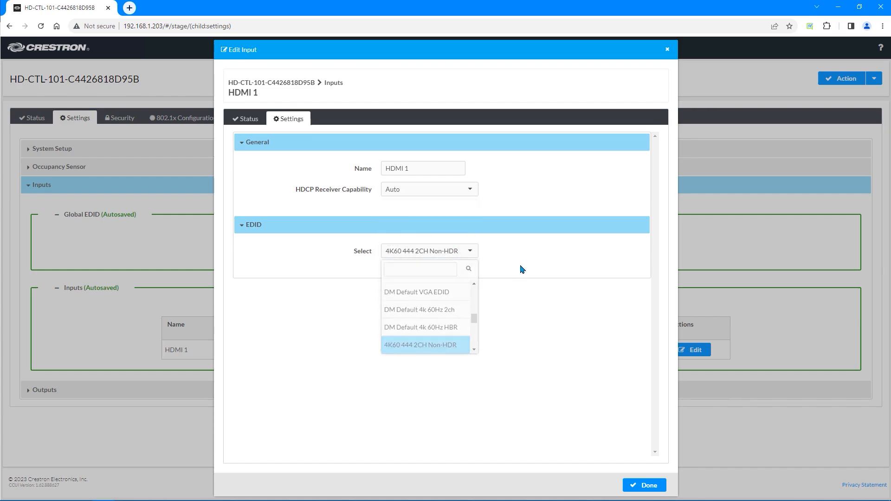
View the HDMI 1 input signal status, then return to Inputs
click(254, 127)
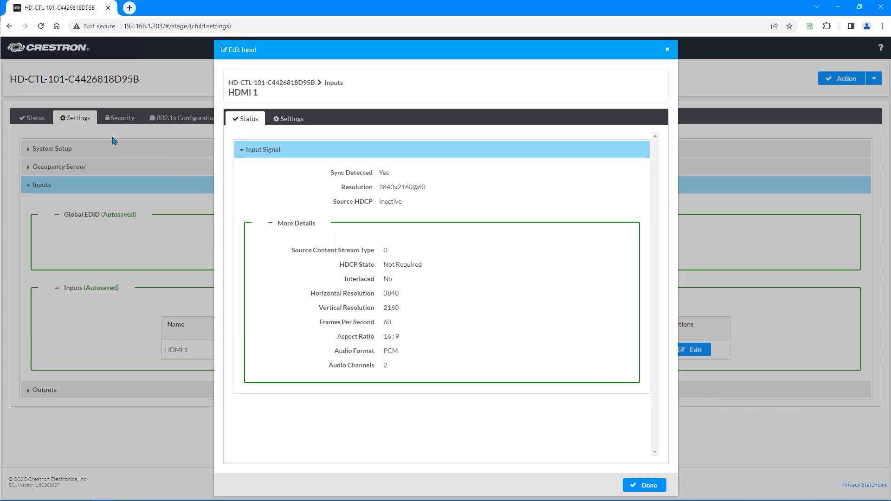
click(33, 120)
click(645, 487)
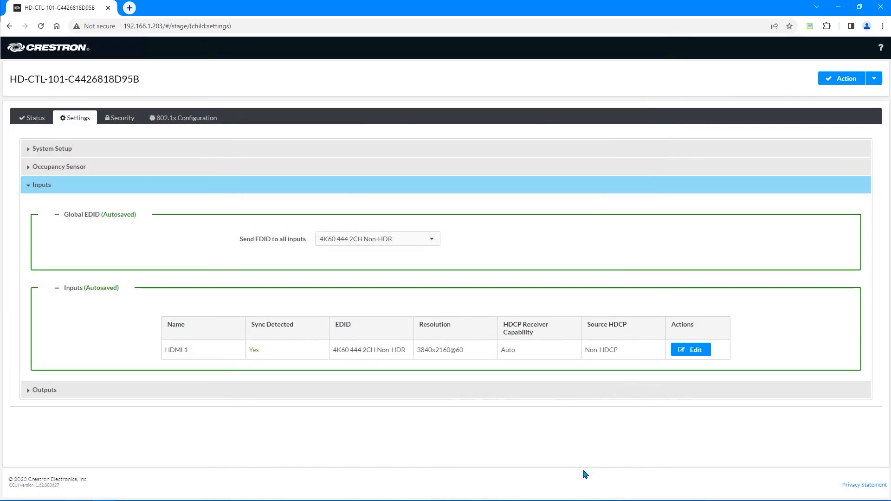
Expand the Outputs settings and review the output table
click(33, 391)
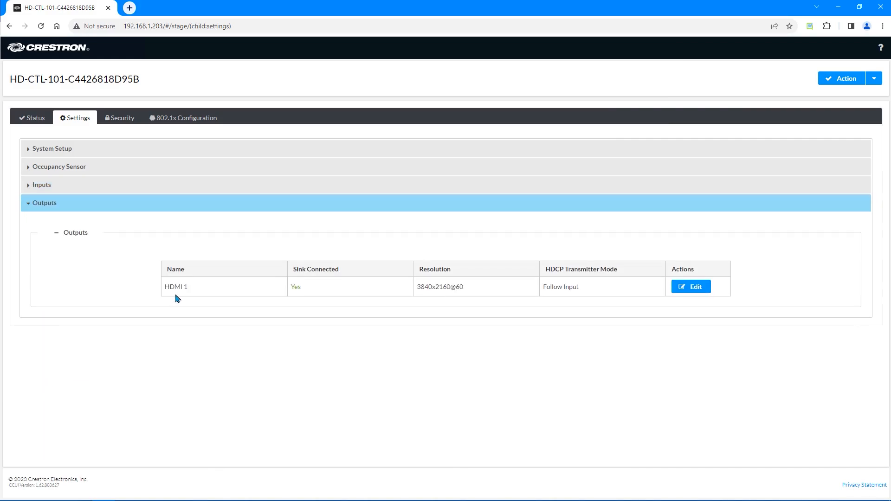
click(176, 294)
click(437, 296)
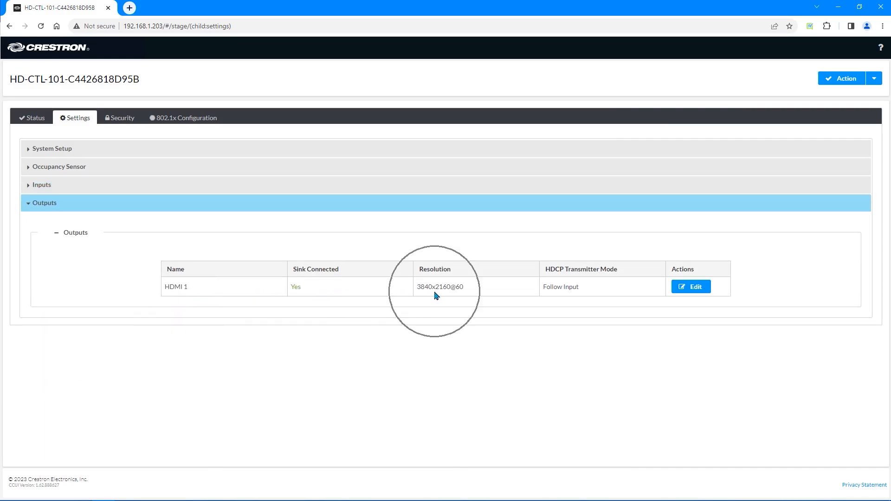
click(571, 296)
Edit the HDMI 1 output, keeping HDCP transmitter mode at Follow Input
click(694, 286)
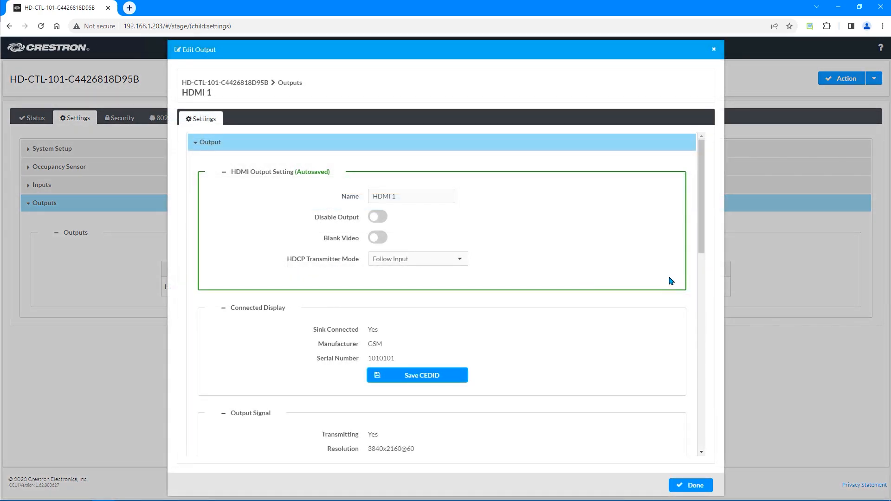
click(398, 195)
click(398, 218)
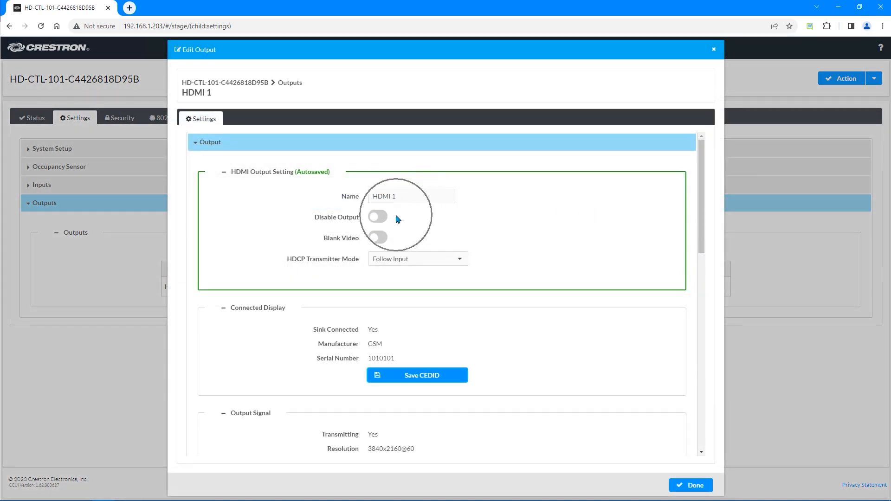
click(398, 240)
click(453, 264)
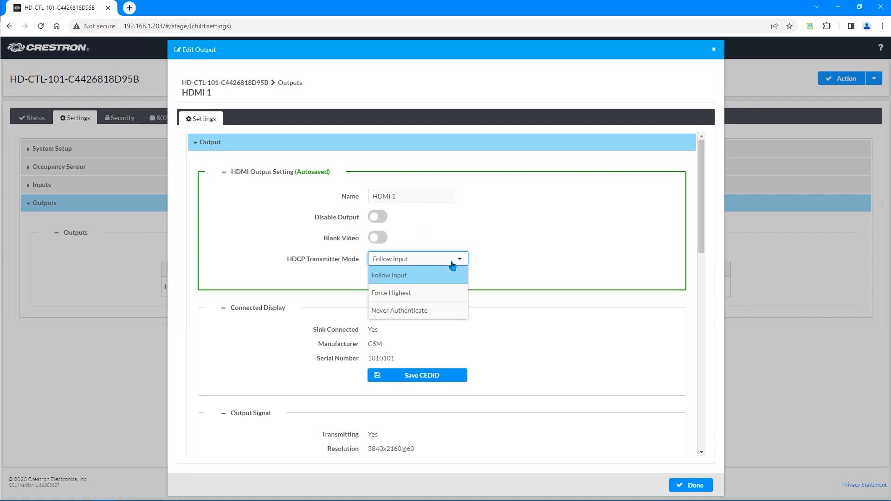
click(495, 304)
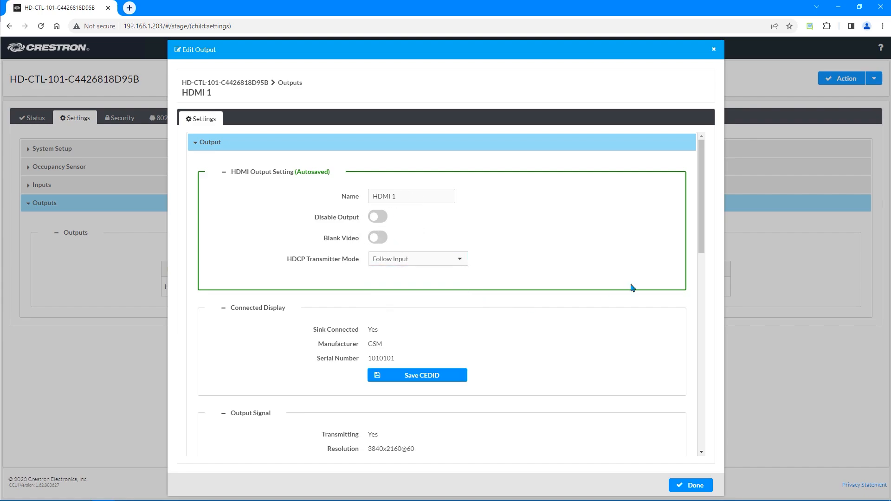
Scroll the output editor down to the Automatic Display Power settings
drag(700, 199, 690, 258)
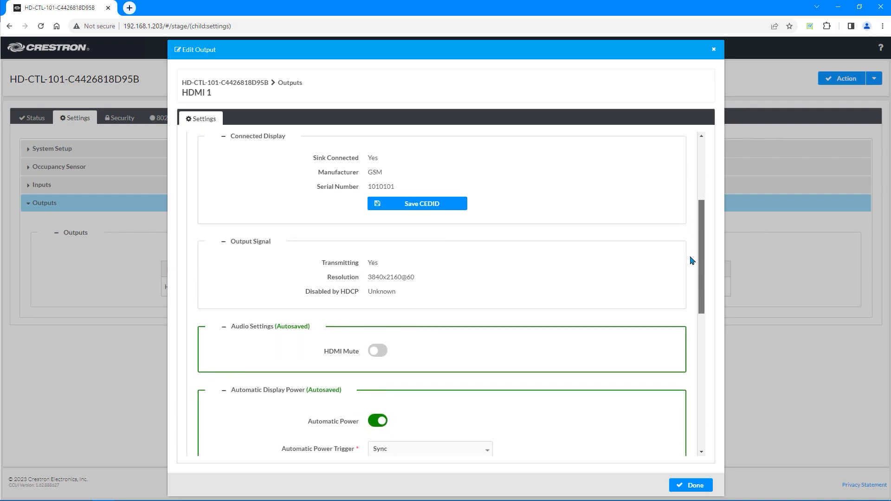
key(ctrl)
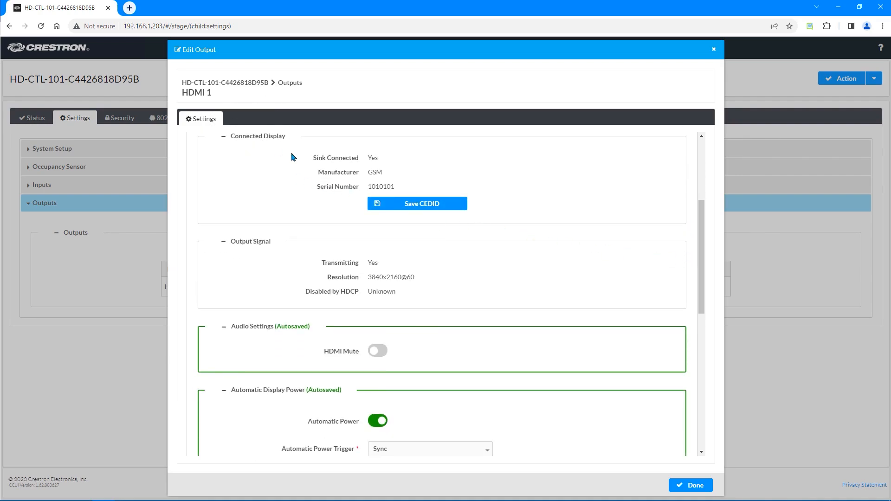
key(ctrl)
key(ctrl)
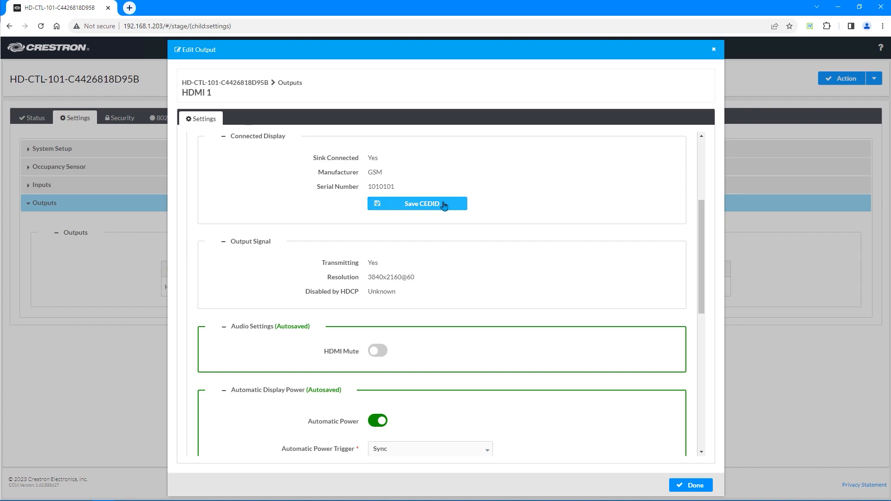
key(ctrl)
key(ctrl)
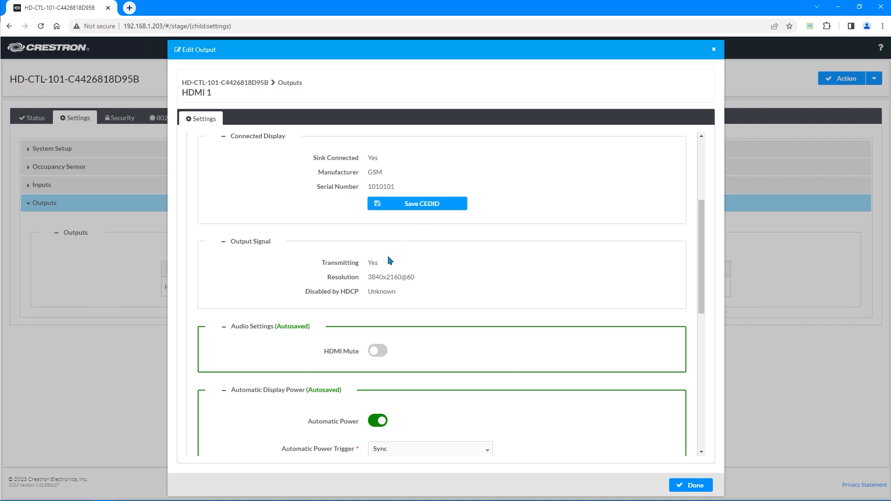
key(ctrl)
key(ctrl)
scroll(380, 353, down, 3)
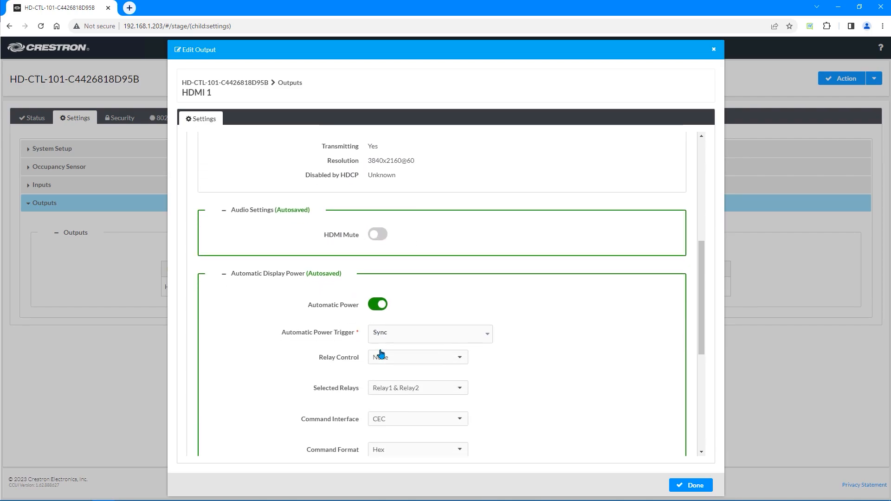
scroll(381, 354, down, 2)
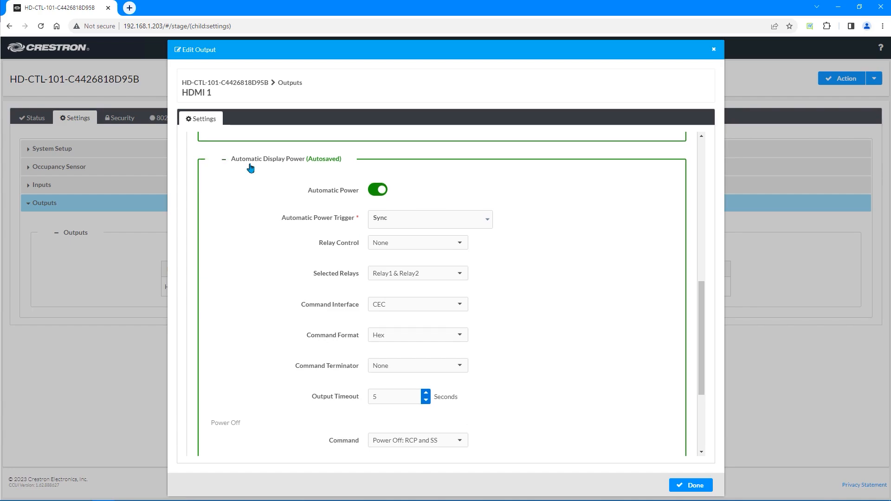
Confirm relay control stays None with Relay1 & Relay2 selected
key(ctrl)
key(ctrl)
key(ctrl)
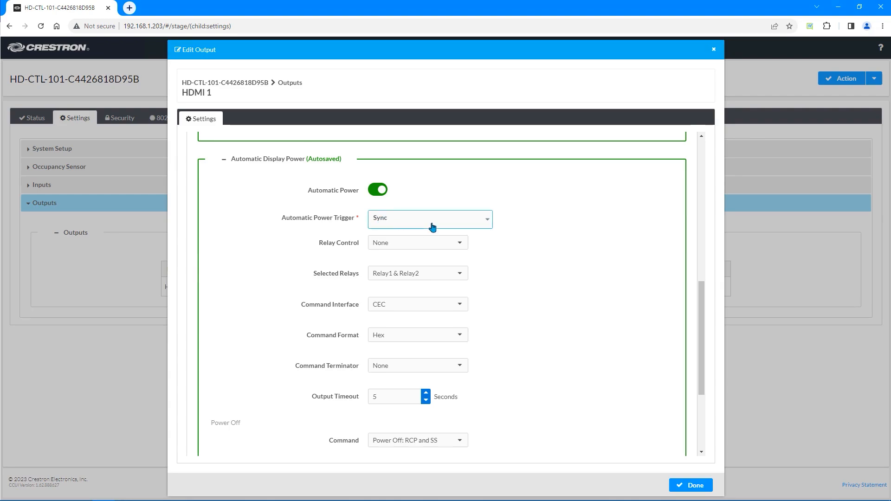
click(437, 245)
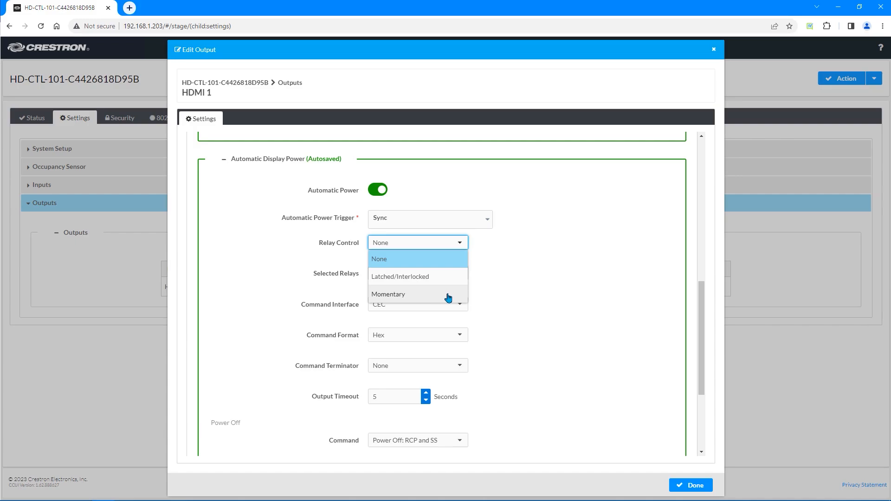
click(525, 298)
click(445, 276)
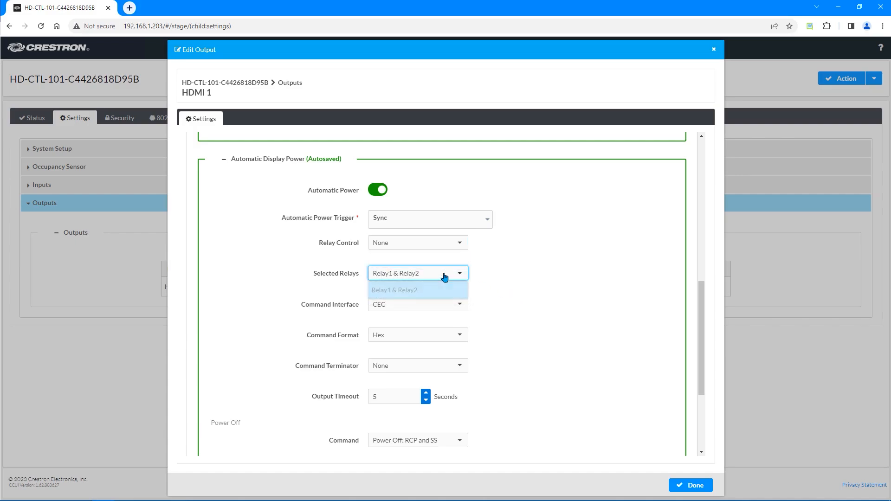
click(526, 283)
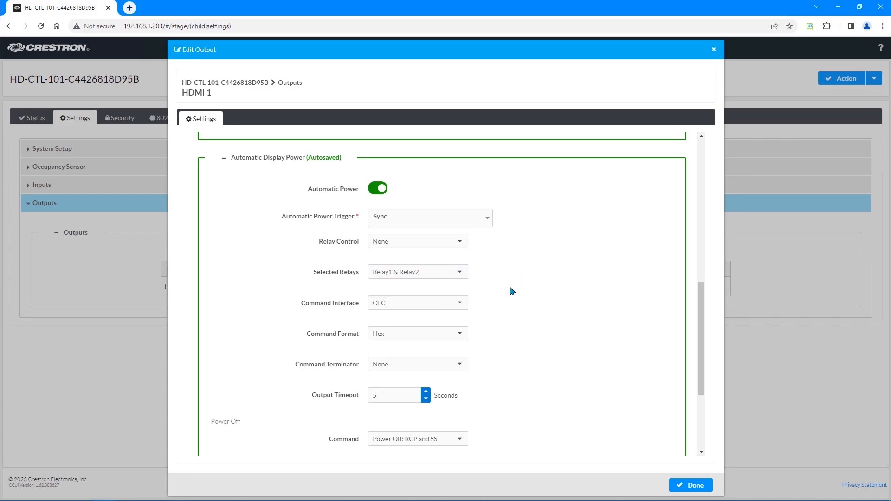
Confirm the CEC command interface, Hex format and no command terminator
scroll(512, 291, down, 2)
click(452, 214)
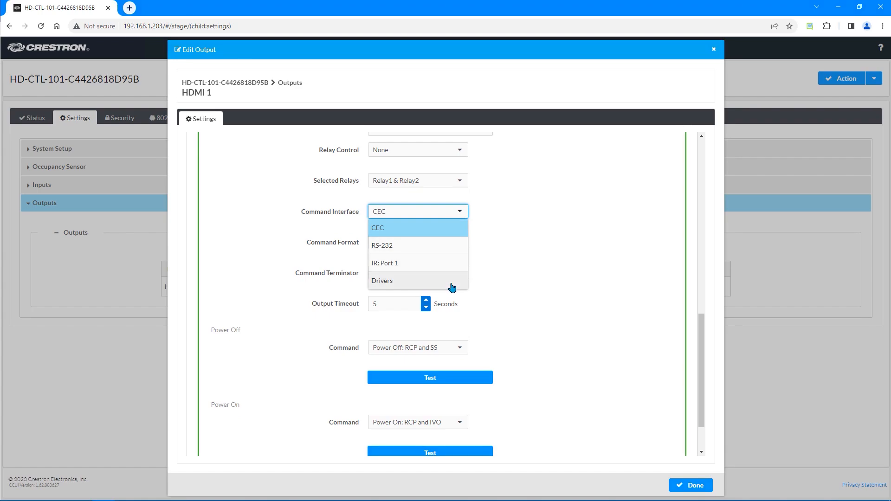
click(501, 275)
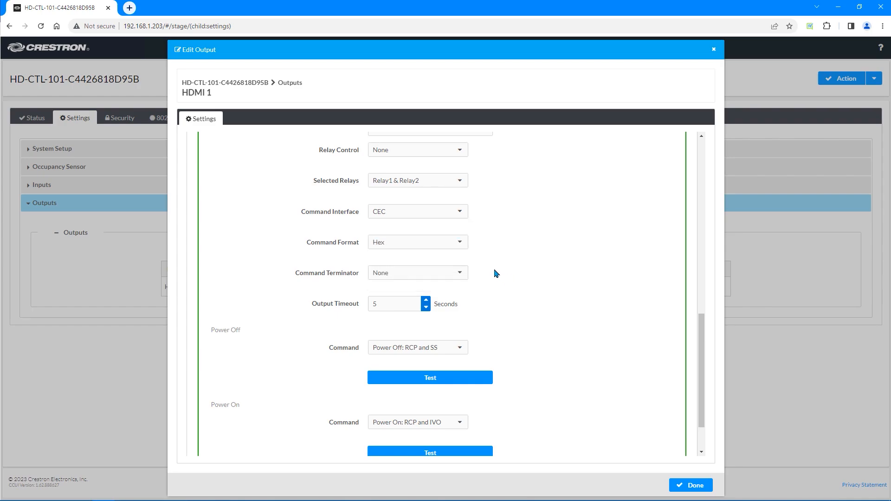
click(459, 246)
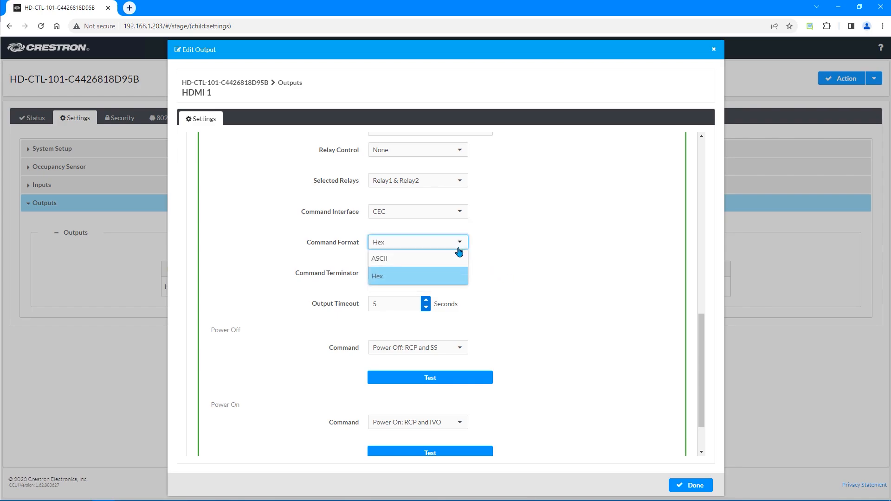
click(532, 261)
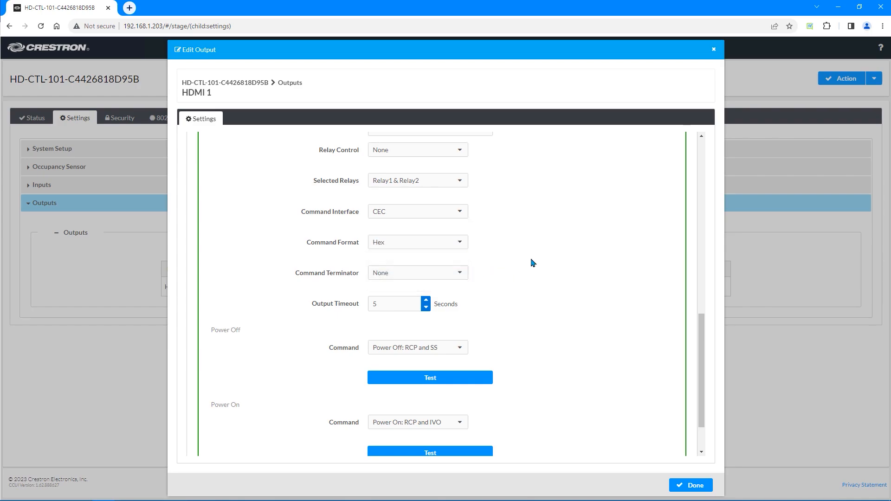
click(438, 274)
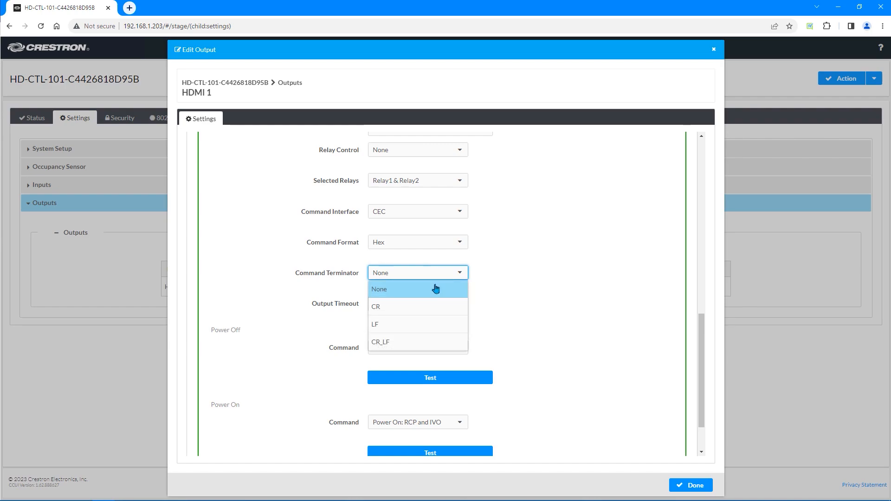
click(503, 327)
Keep the RCP and SS power-off command, then test power-off and power-on on the display
scroll(502, 315, down, 1)
scroll(503, 314, down, 1)
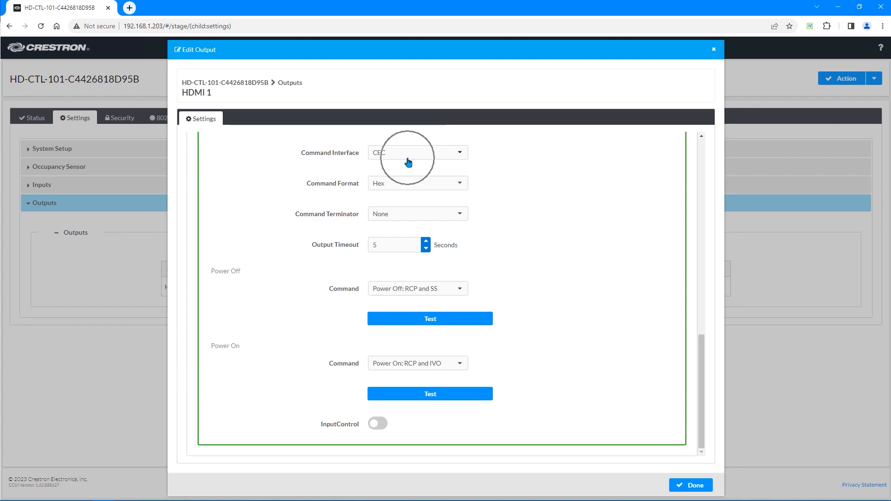
click(421, 295)
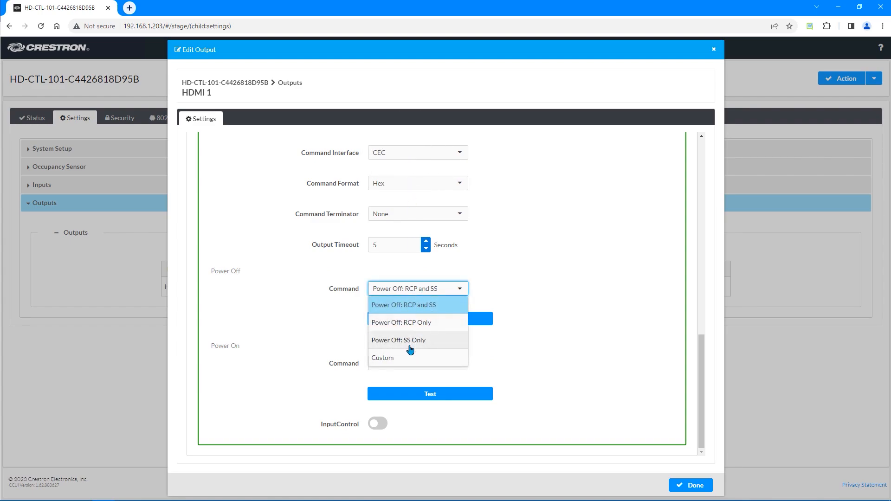
click(513, 322)
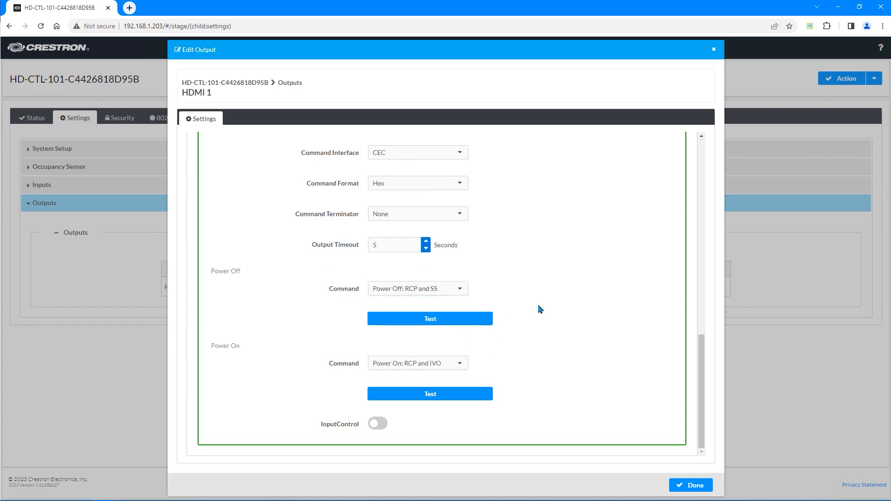
click(455, 319)
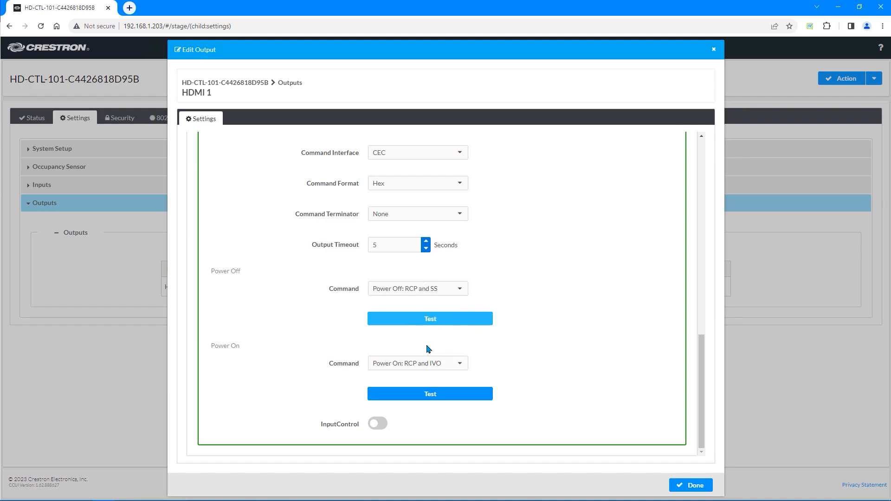
click(419, 398)
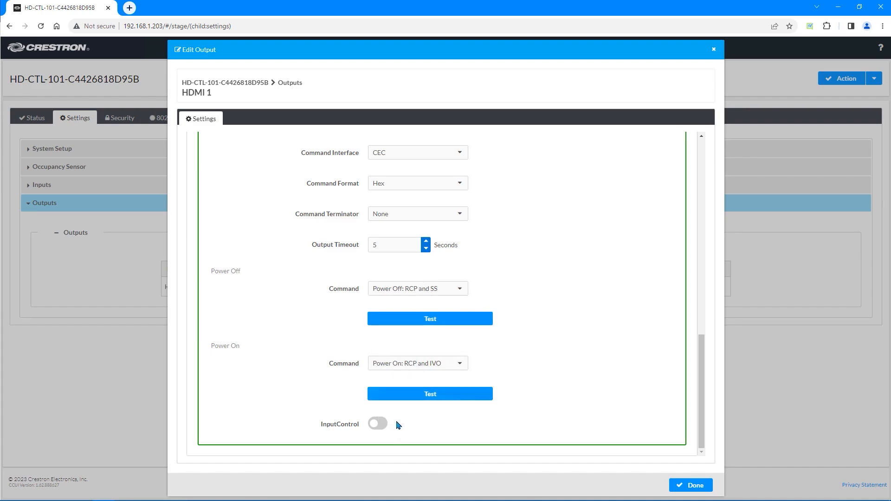
Leave HDMI 1 input control off, keeping Power Off as RCP/SS and Power On as RCP/IVO
click(371, 424)
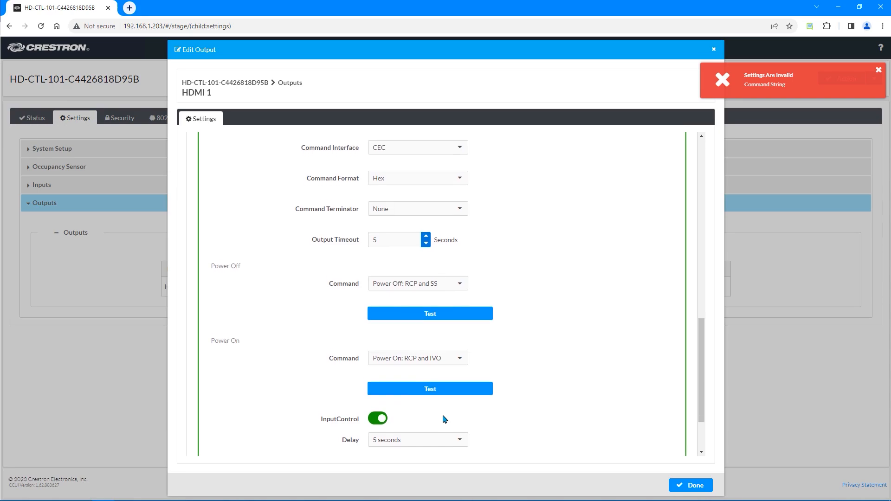
scroll(442, 420, down, 2)
click(423, 357)
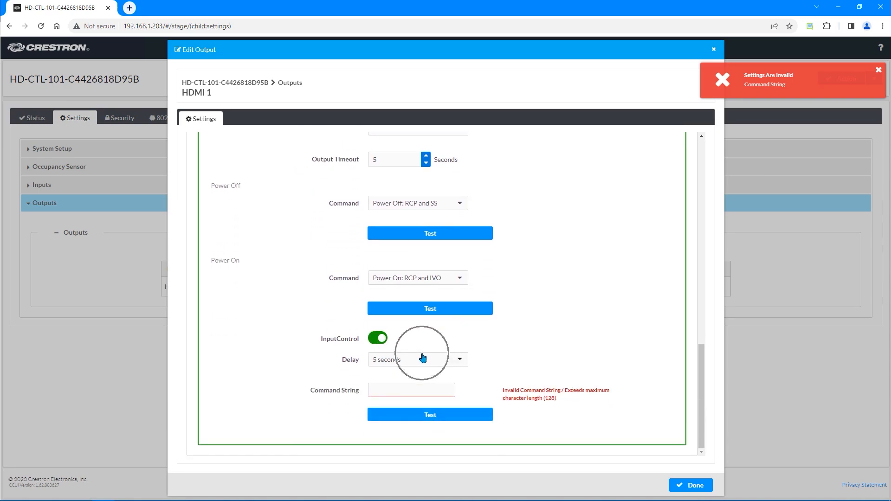
click(408, 388)
click(381, 341)
scroll(470, 341, up, 1)
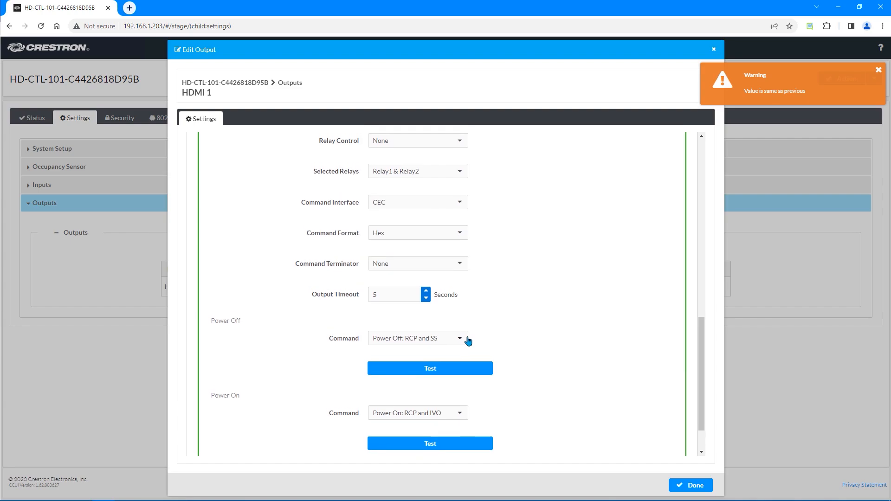
scroll(469, 339, up, 10)
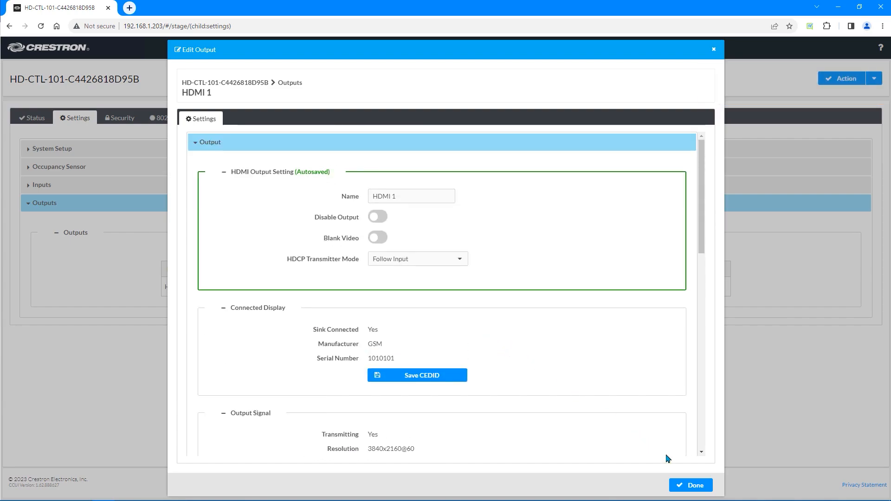
Finish the HDMI 1 output edit and try changing the current user's password on Security
click(706, 494)
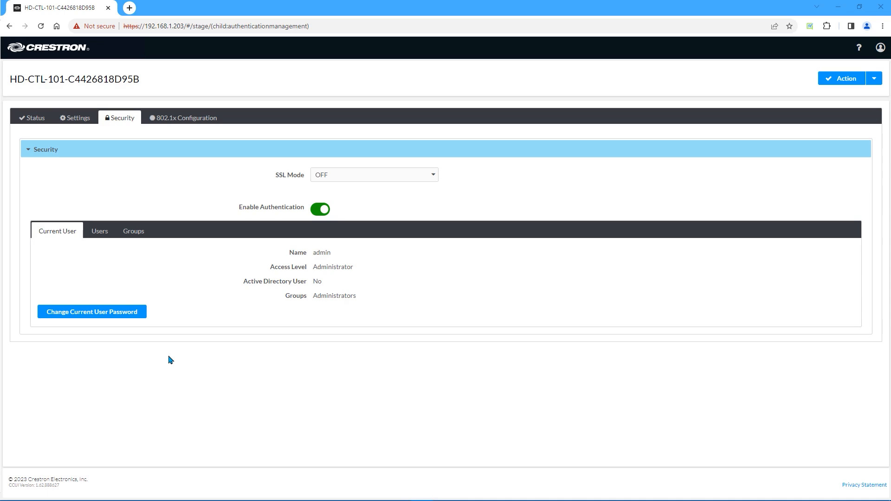
click(59, 232)
click(101, 315)
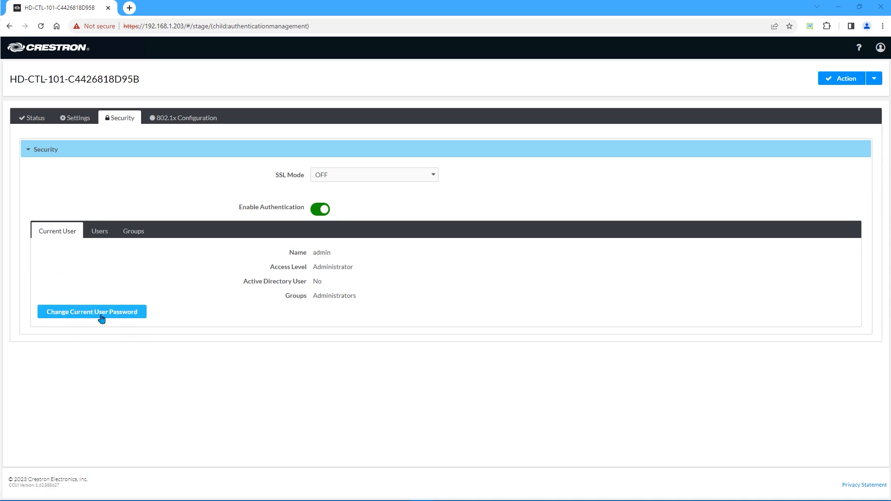
Browse the Users and Groups lists, trying Create User and Create Group
click(103, 235)
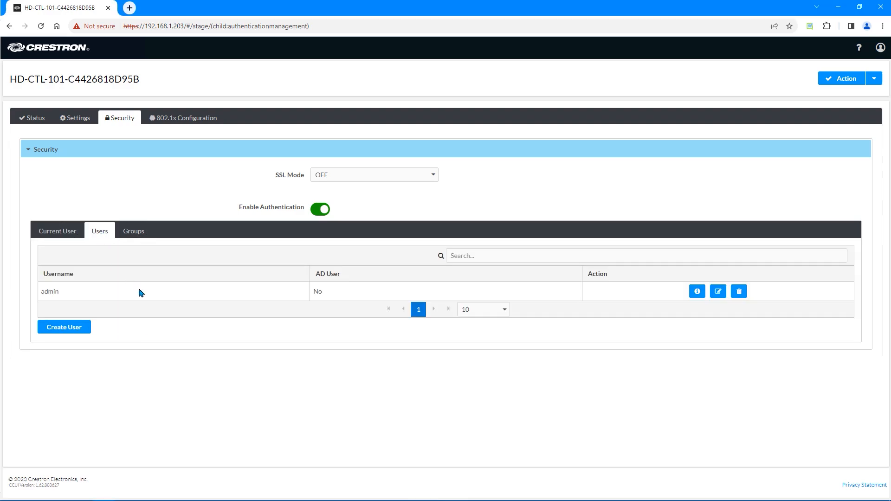
click(83, 329)
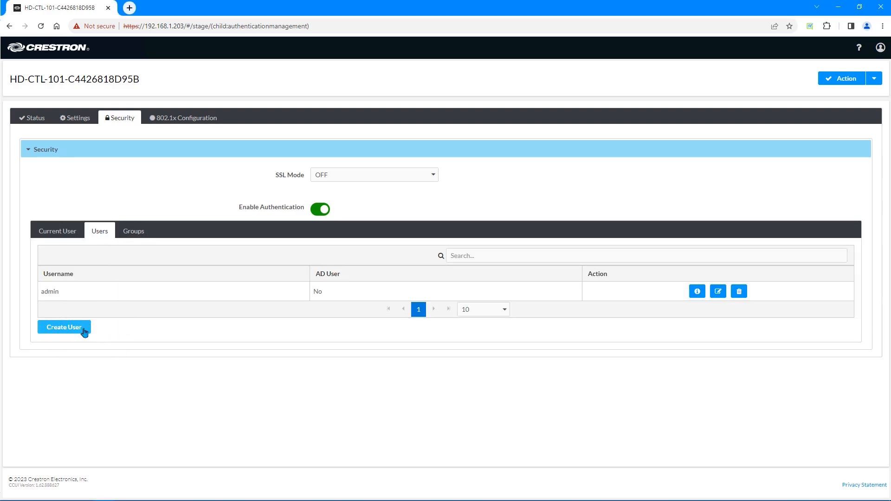
click(140, 233)
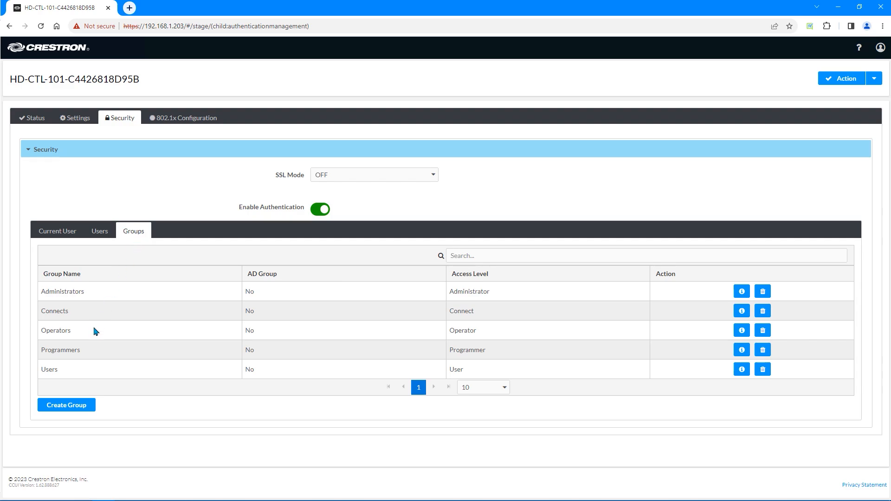
click(74, 406)
Switch IEEE 802.1x on, check methods keeping EAP-TLS Certificate, then switch it off again
click(182, 123)
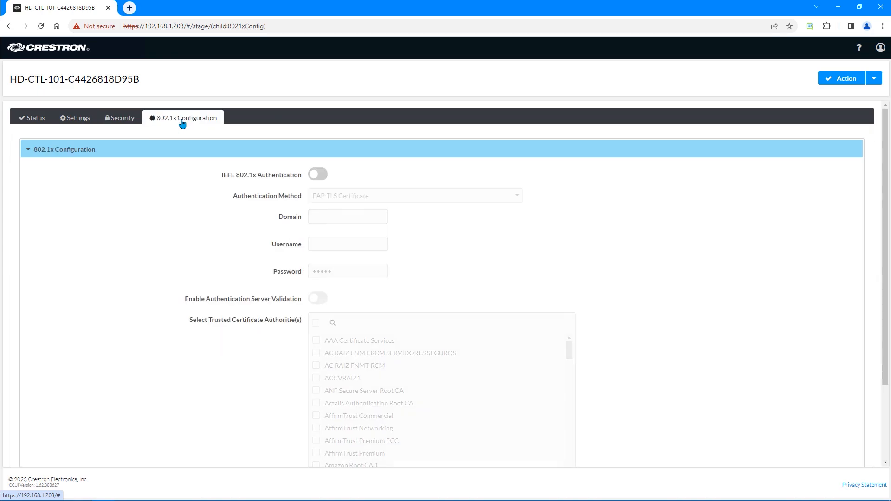
click(315, 179)
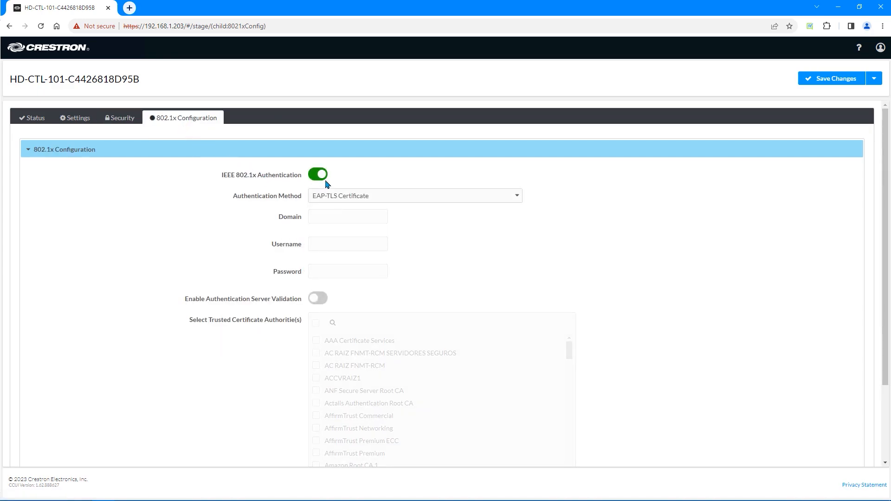
click(515, 199)
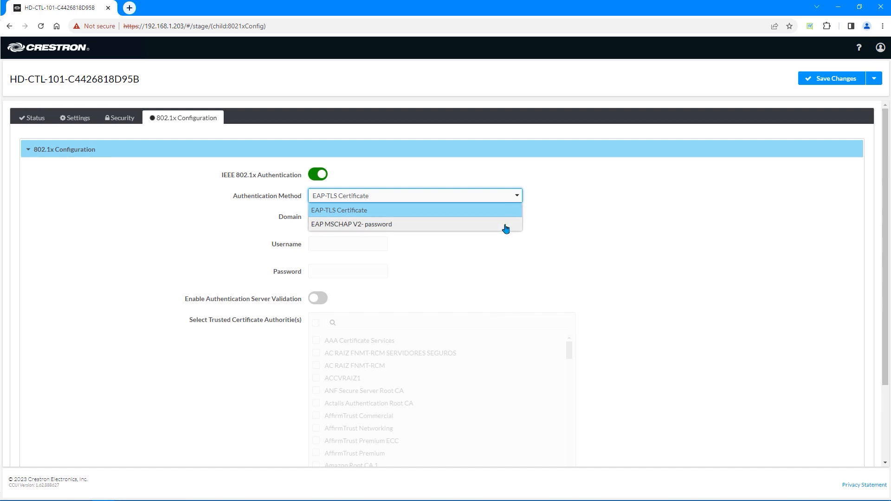
click(608, 237)
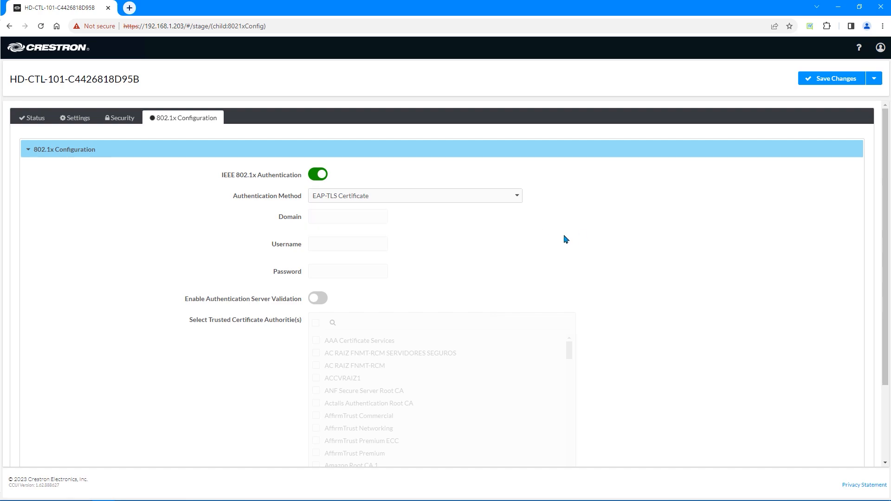
scroll(566, 238, down, 2)
scroll(563, 240, up, 3)
click(320, 175)
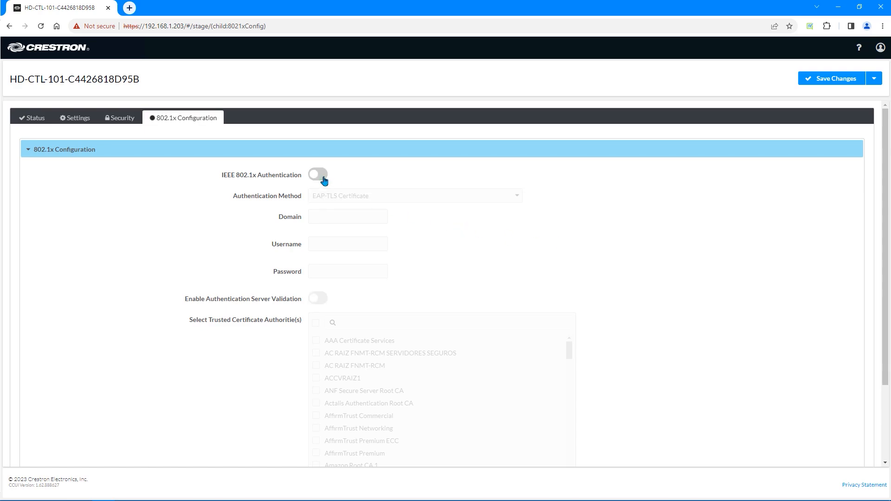
Save the 802.1x changes with authentication off and confirm an immediate reboot
click(817, 81)
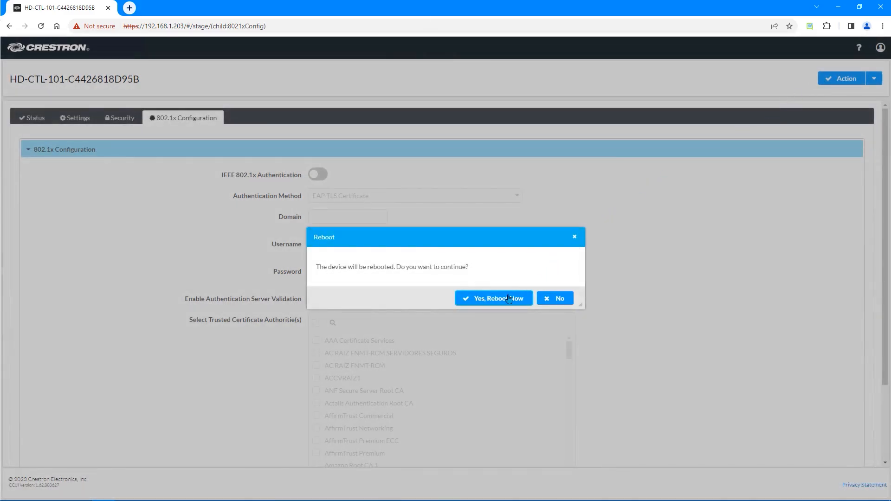
click(508, 300)
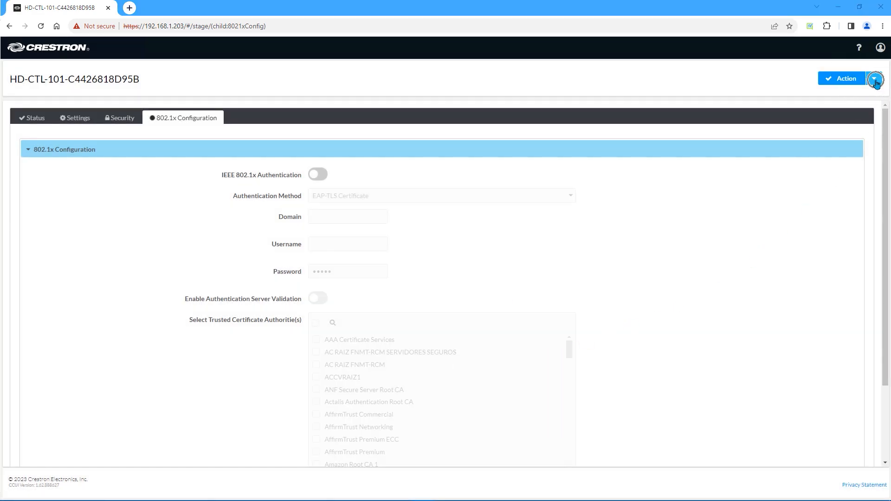
click(874, 83)
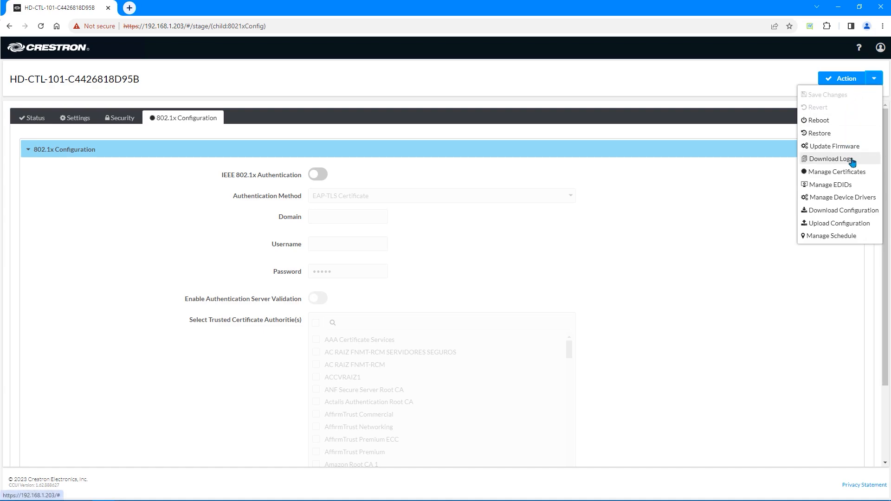
Open Manage Schedule, start an Add Schedule, then cancel it, leaving no records
click(875, 237)
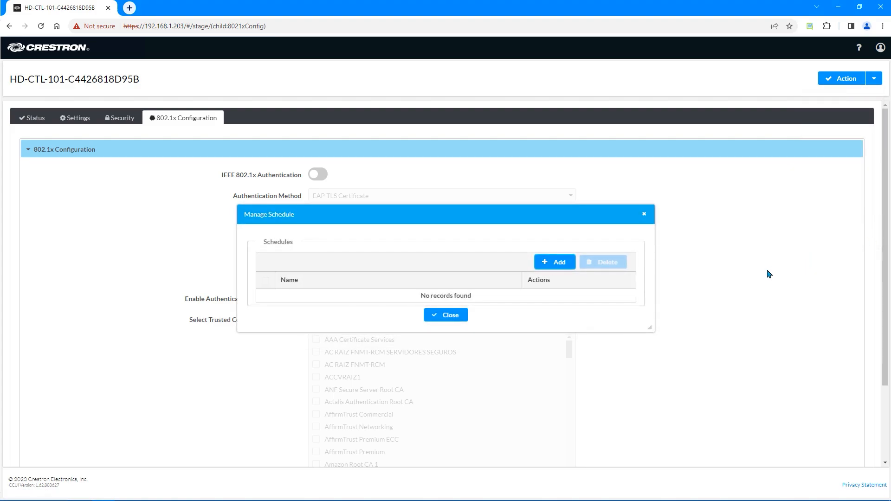
click(571, 263)
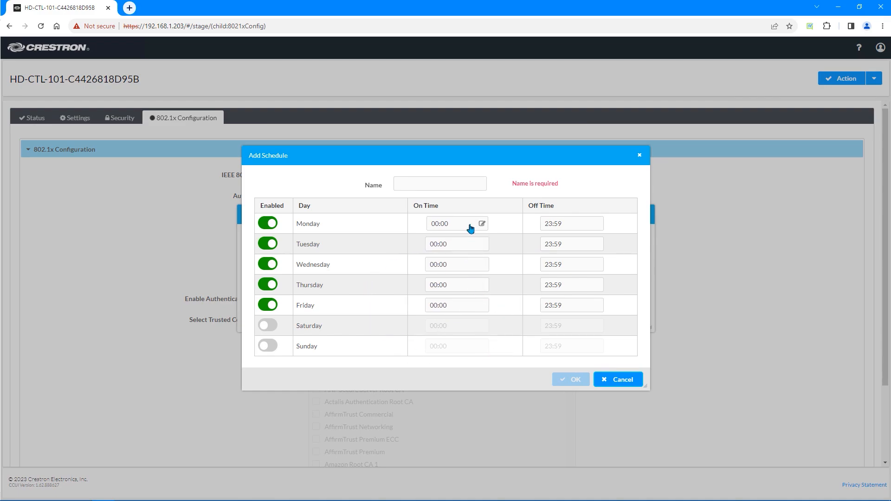
click(621, 379)
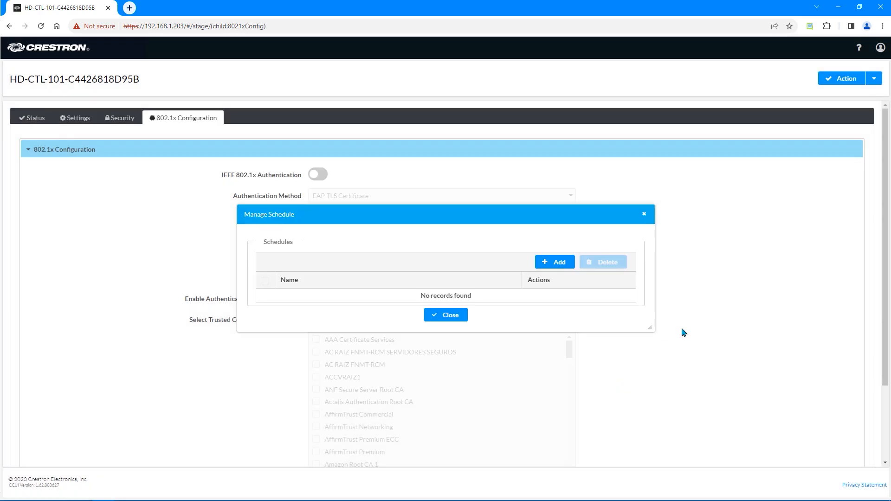
click(873, 82)
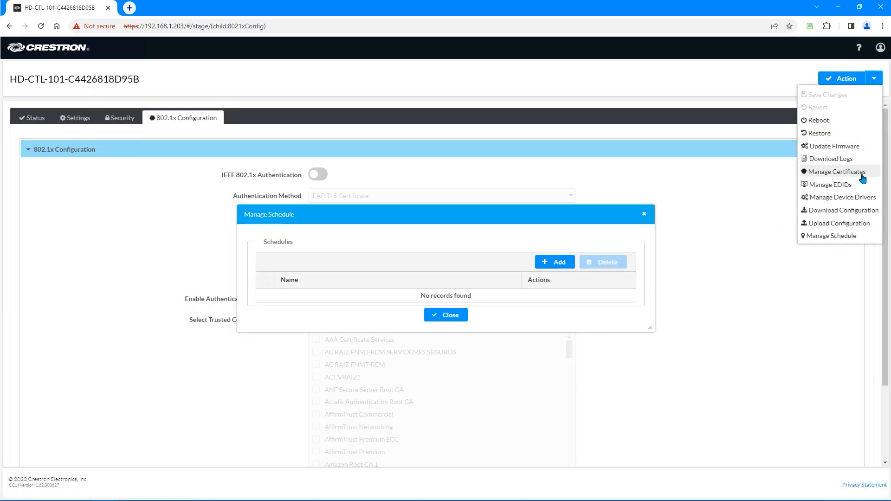
Start a cloud import into the User Drivers list of Manage Device Drivers
click(861, 202)
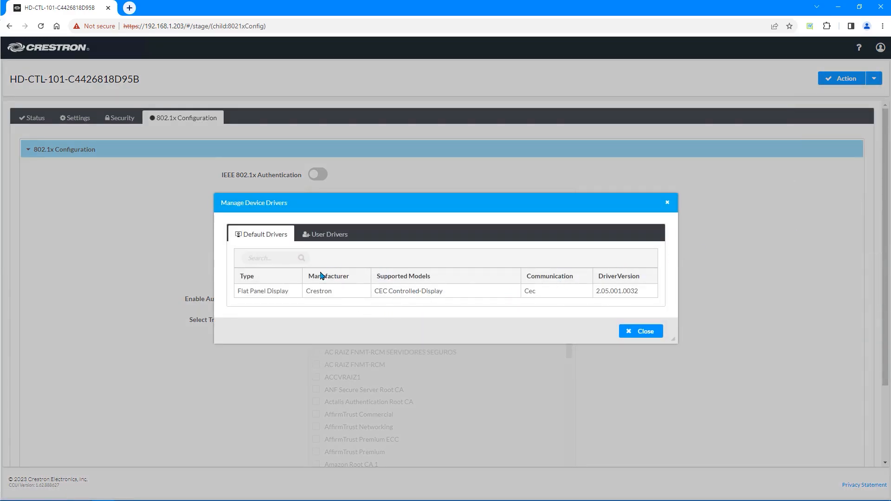
click(328, 236)
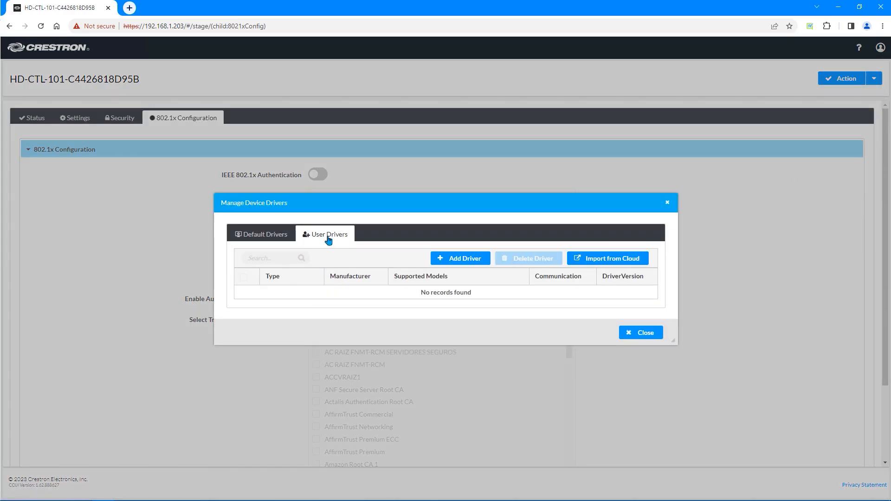
click(489, 263)
click(629, 260)
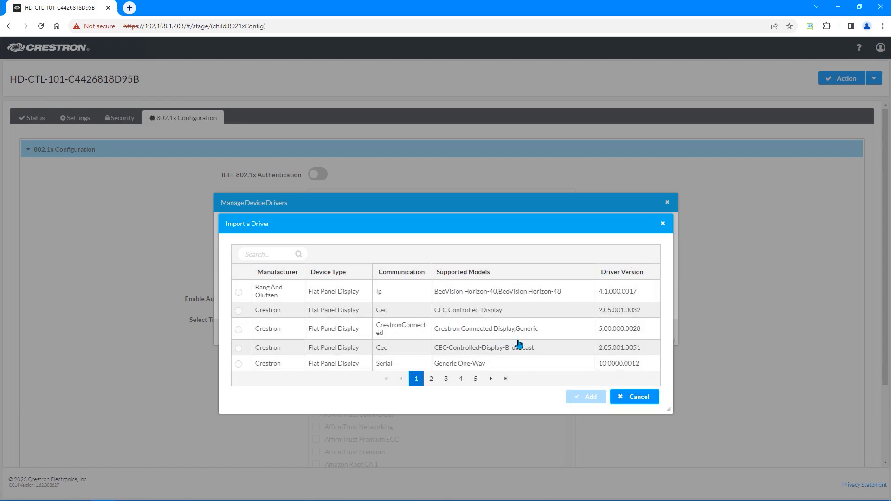
Search the cloud library for Sony and add the XBR7 Series IR display driver (2.02.003.0036)
click(278, 255)
text(sc)
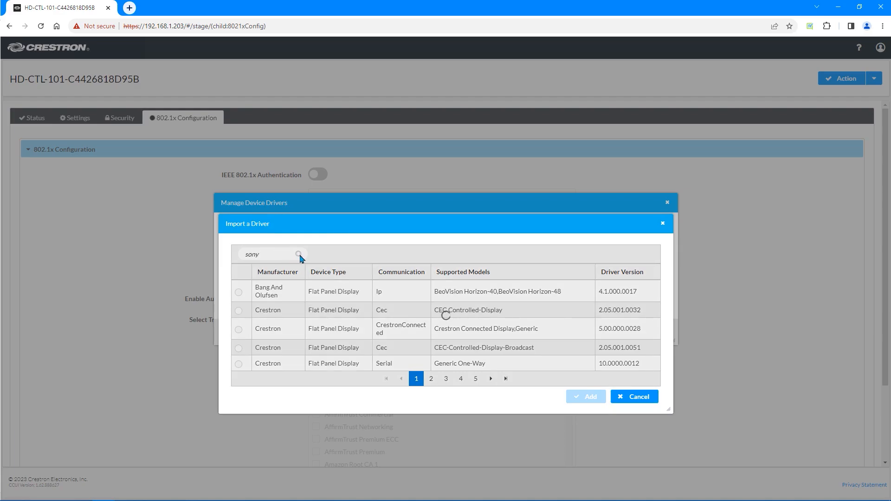
click(391, 343)
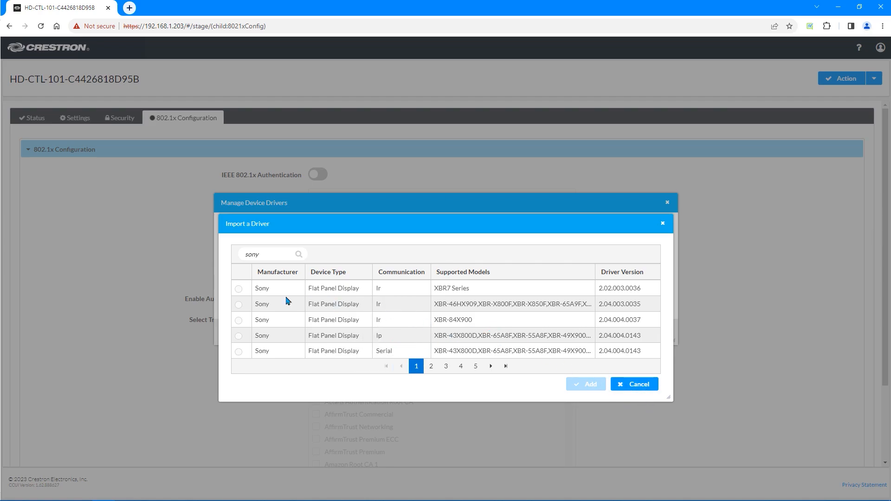
click(239, 289)
click(588, 385)
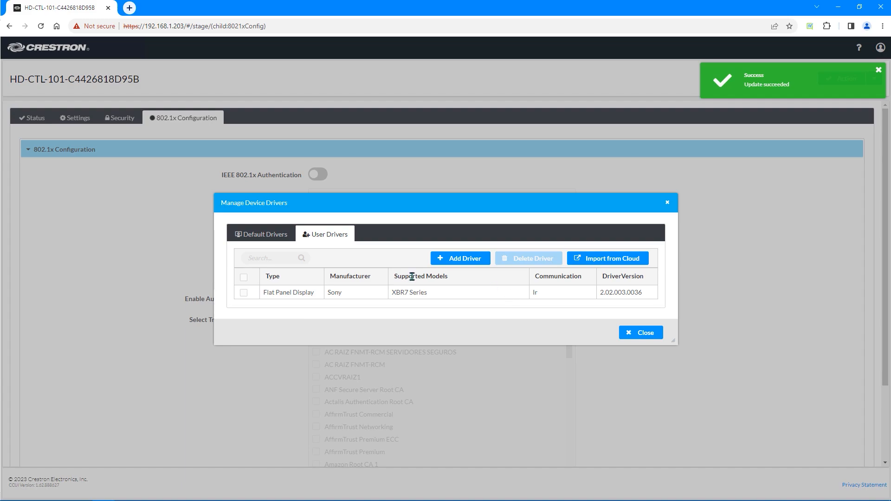
key(ctrl)
key(ctrl)
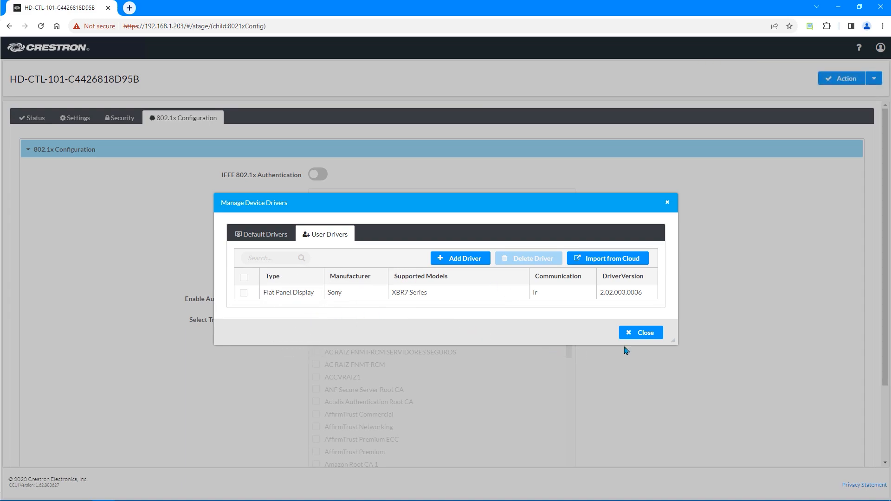
click(653, 339)
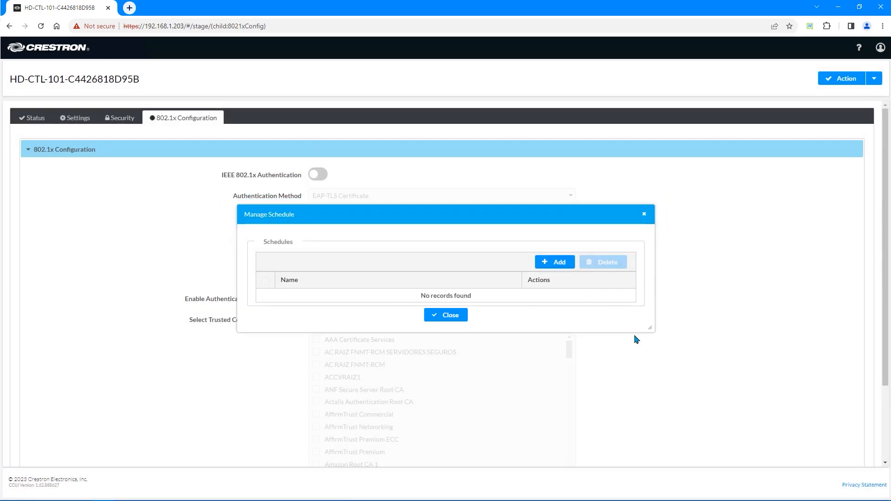
Close Manage Schedule and choose Download Configuration to save the .tgz archive
click(455, 317)
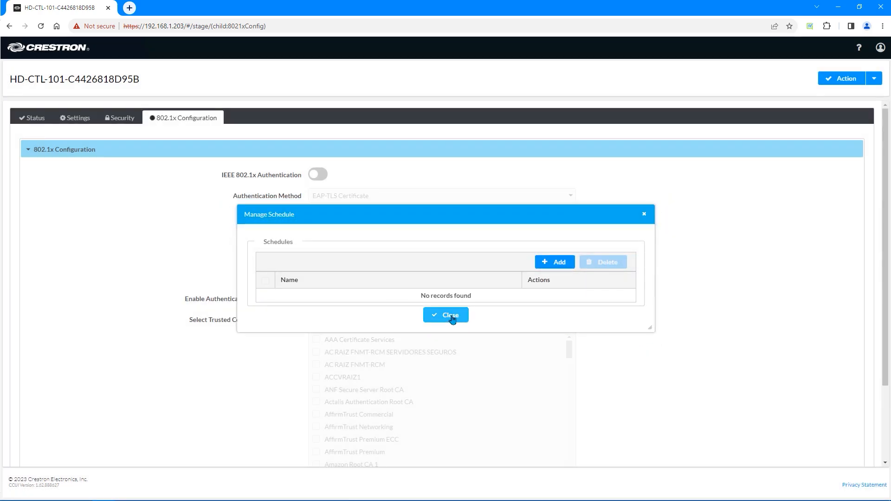
click(873, 78)
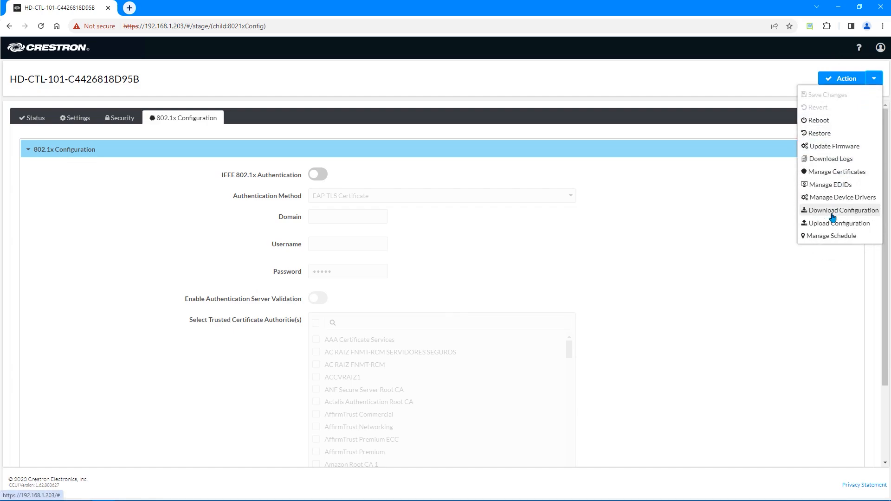
click(832, 211)
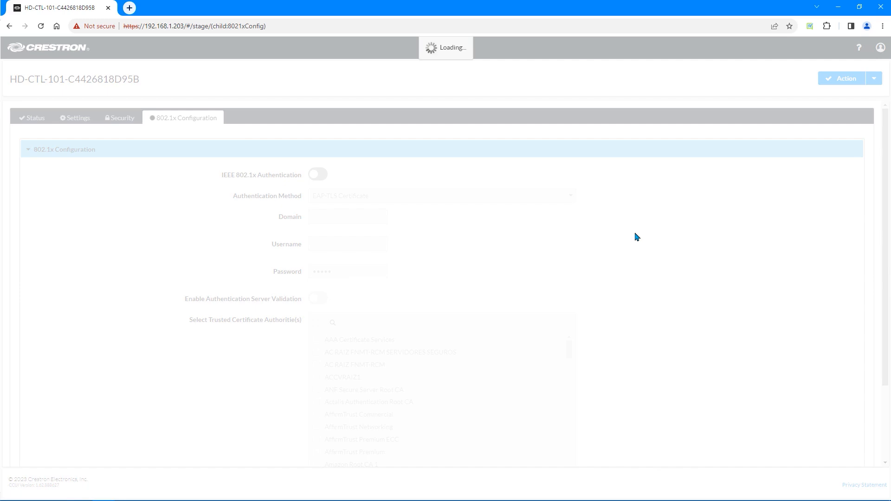